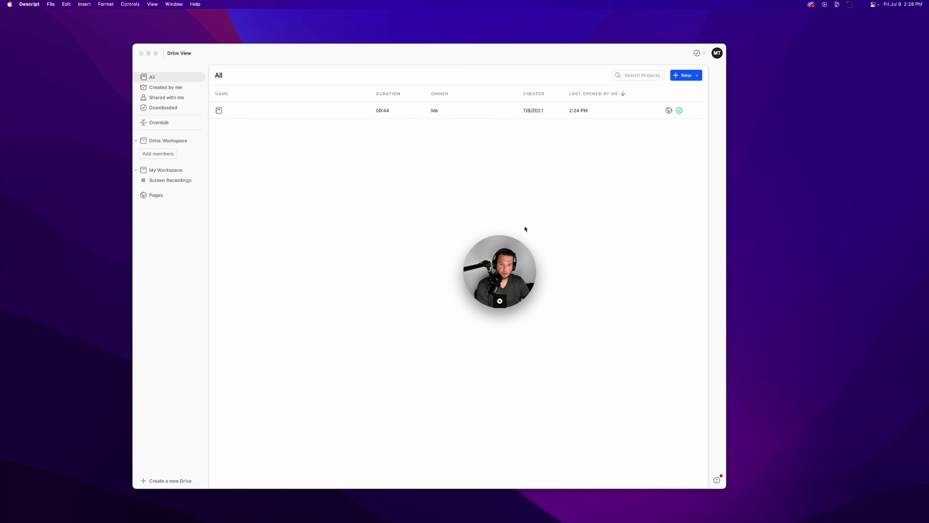
pyautogui.moveTo(504, 264); pyautogui.dragTo(486, 248)
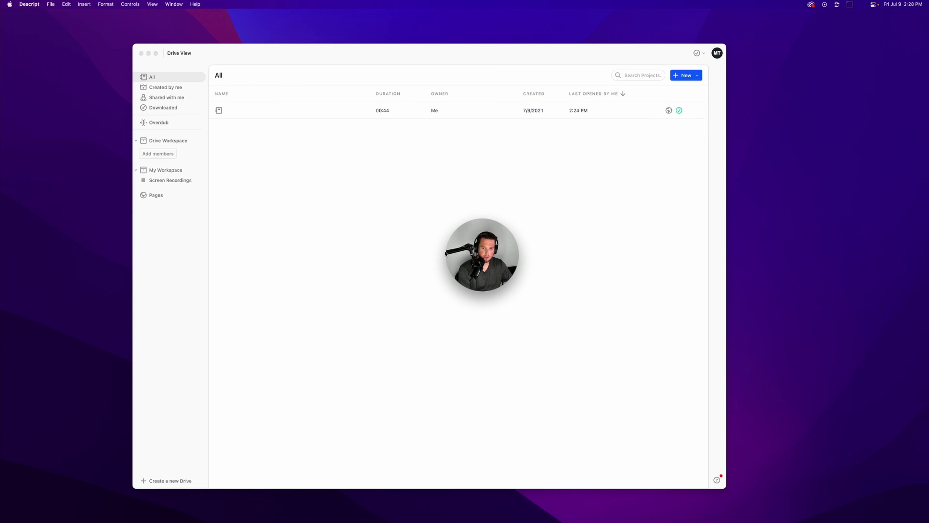
pyautogui.moveTo(481, 225); pyautogui.dragTo(575, 331)
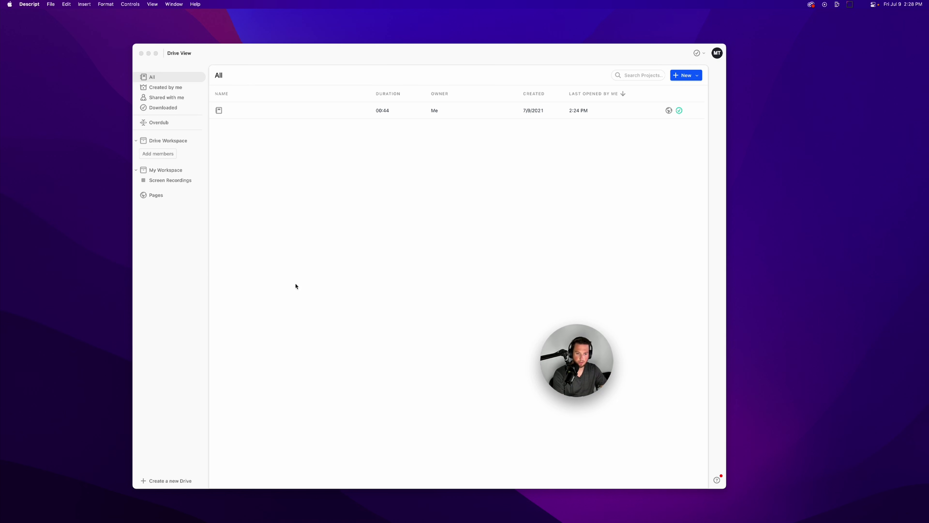
pyautogui.moveTo(596, 336); pyautogui.dragTo(840, 417)
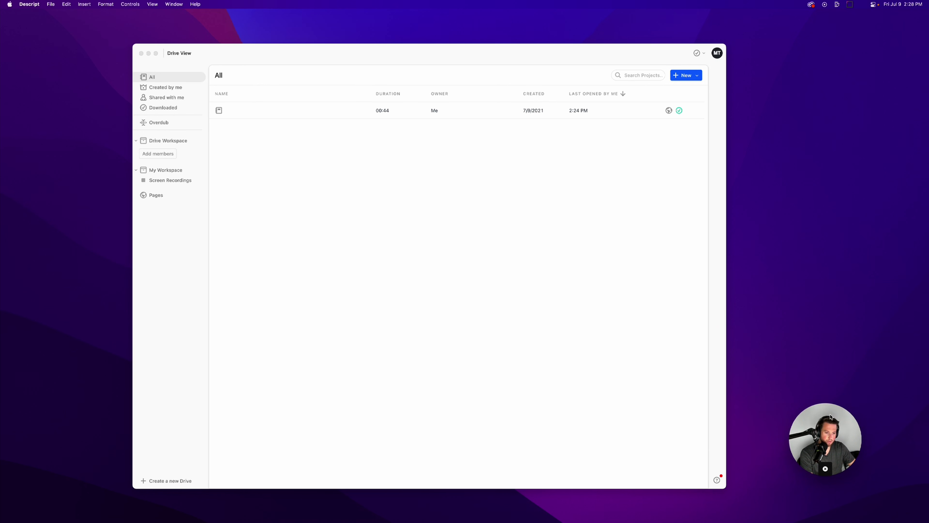
pyautogui.click(368, 60)
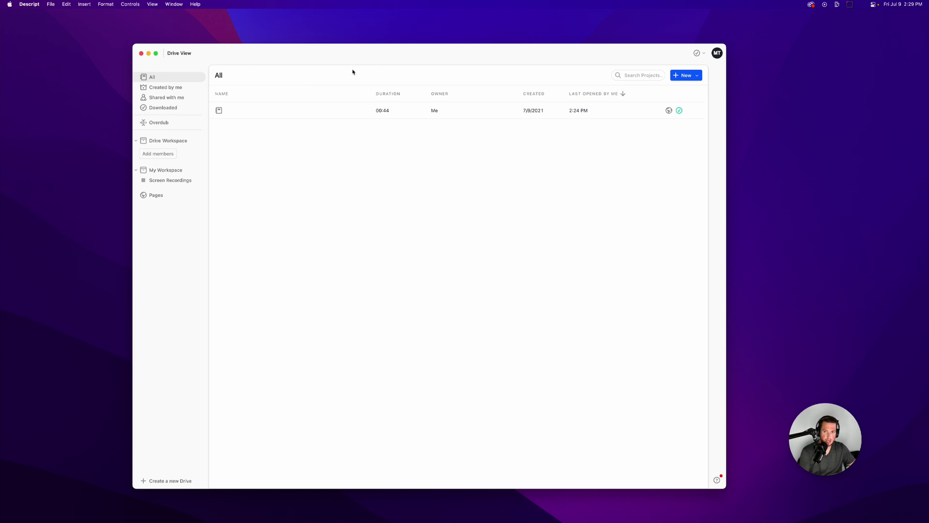
pyautogui.moveTo(354, 59); pyautogui.dragTo(371, 62)
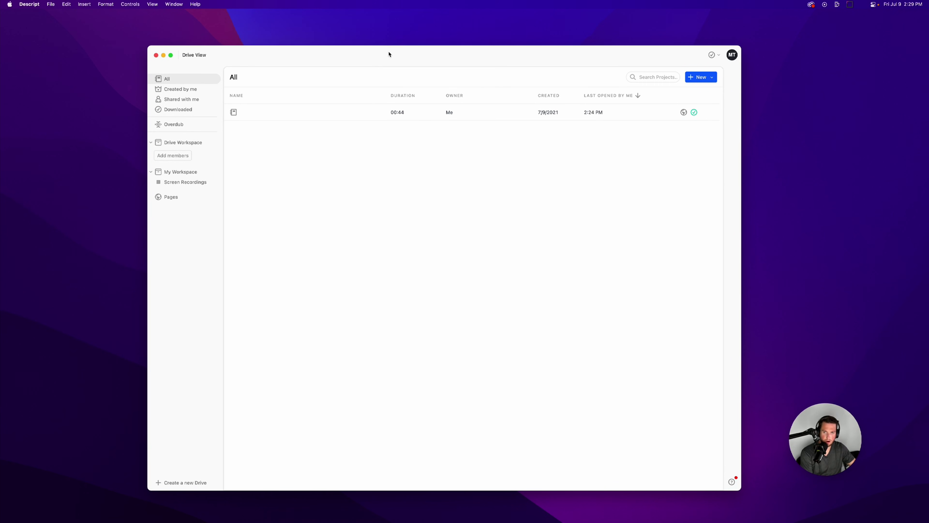
pyautogui.moveTo(389, 54)
pyautogui.mouseDown()
pyautogui.moveTo(350, 60)
pyautogui.moveTo(400, 57)
pyautogui.mouseUp()
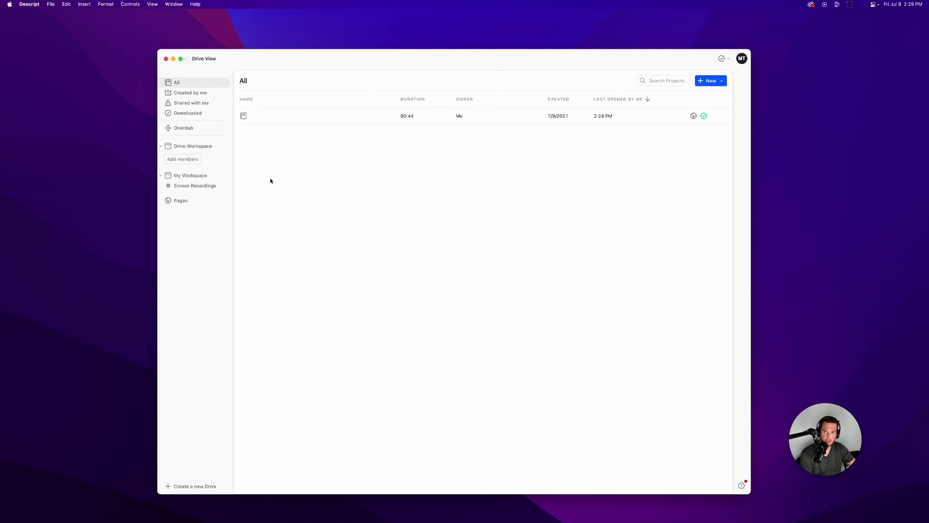
pyautogui.moveTo(430, 56); pyautogui.dragTo(411, 44)
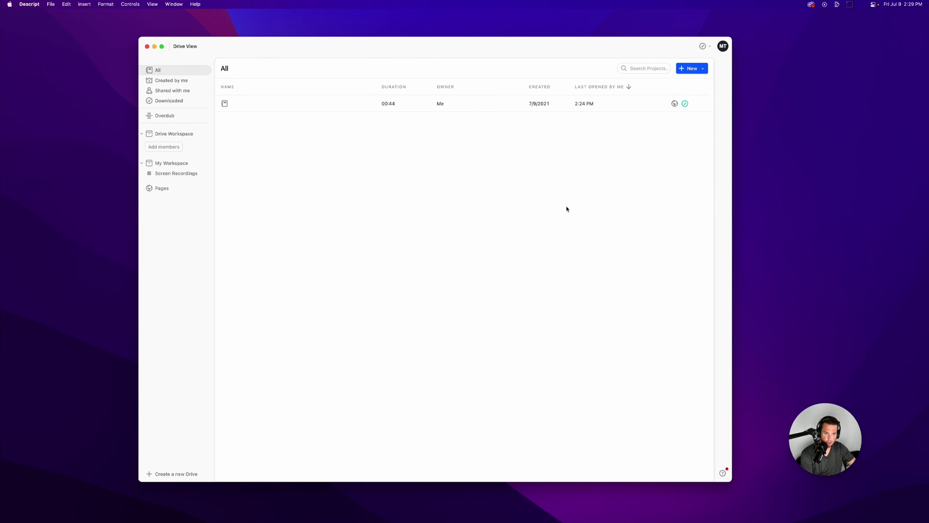
# Step: Create a new project named "Test Video" in the personal workspace
pyautogui.click(702, 70)
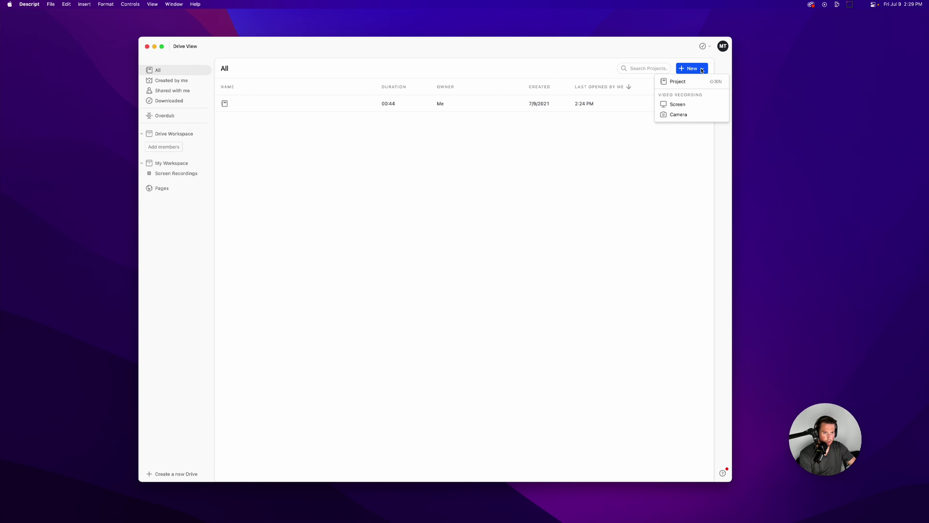
pyautogui.click(678, 81)
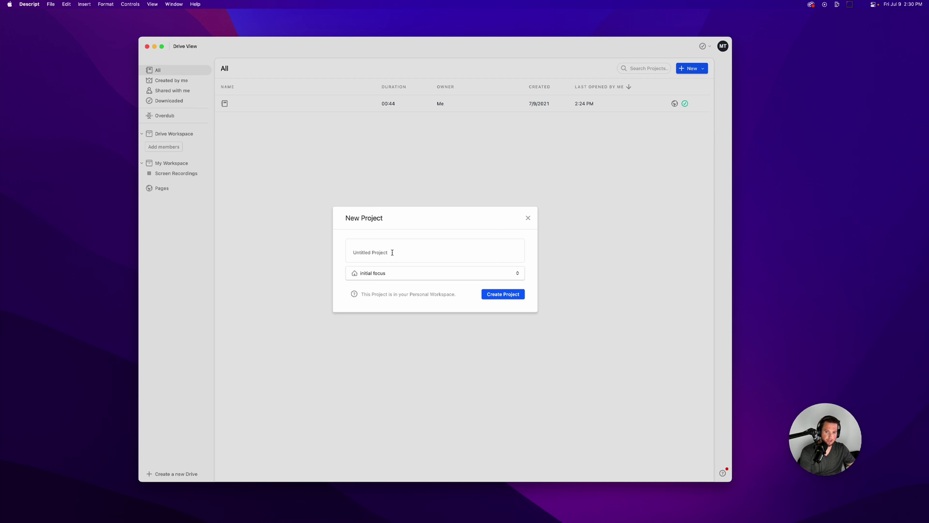
pyautogui.write('T')
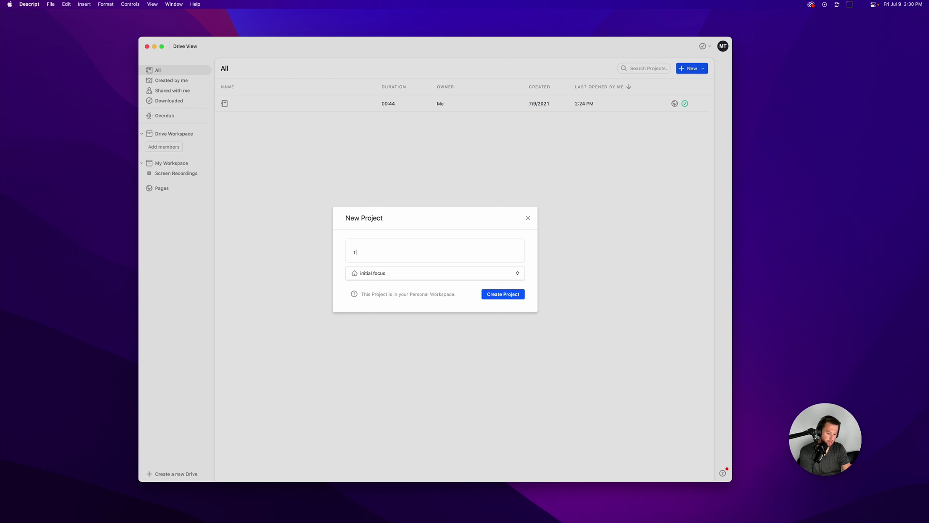
pyautogui.write('est Video')
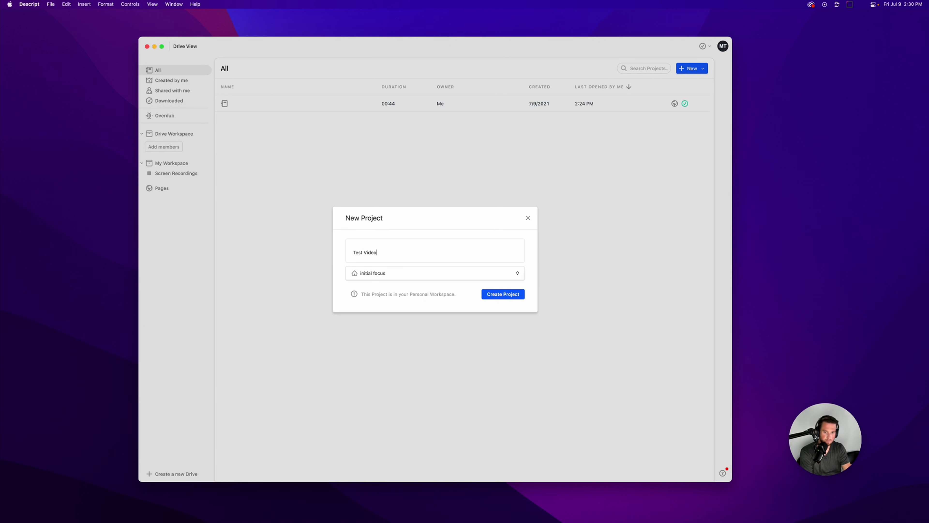
pyautogui.click(511, 294)
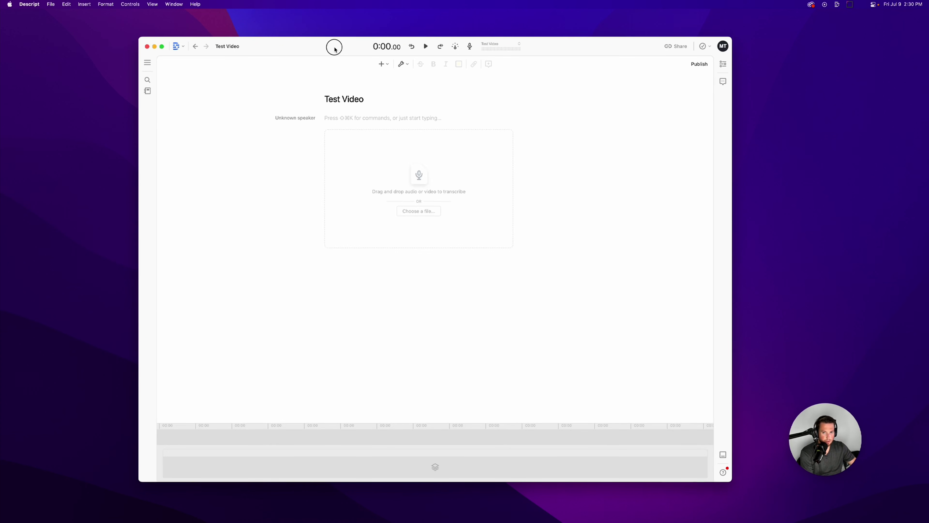
pyautogui.moveTo(334, 48); pyautogui.dragTo(339, 45)
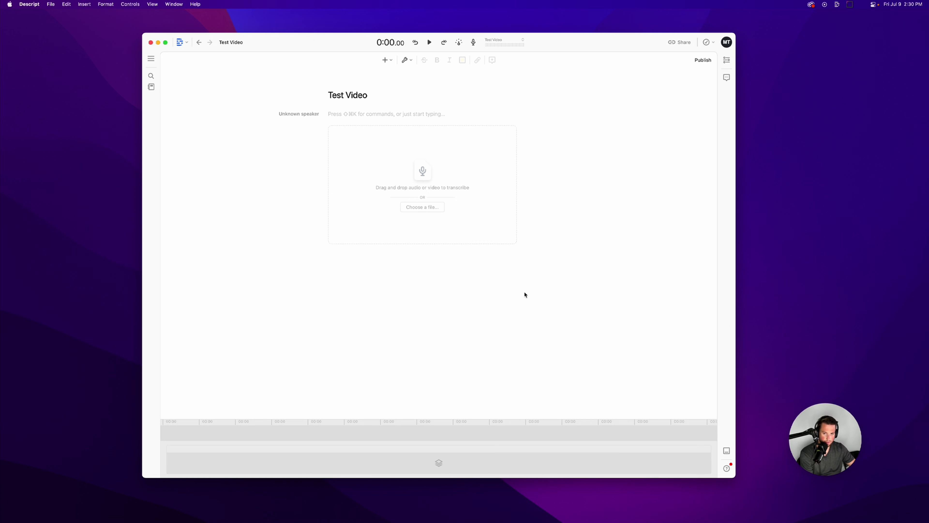
# Step: Add the Pocket 6K Pro REVIEW movie file to the empty Test Video project for transcription
pyautogui.moveTo(573, 422)
pyautogui.press('super+Tab')
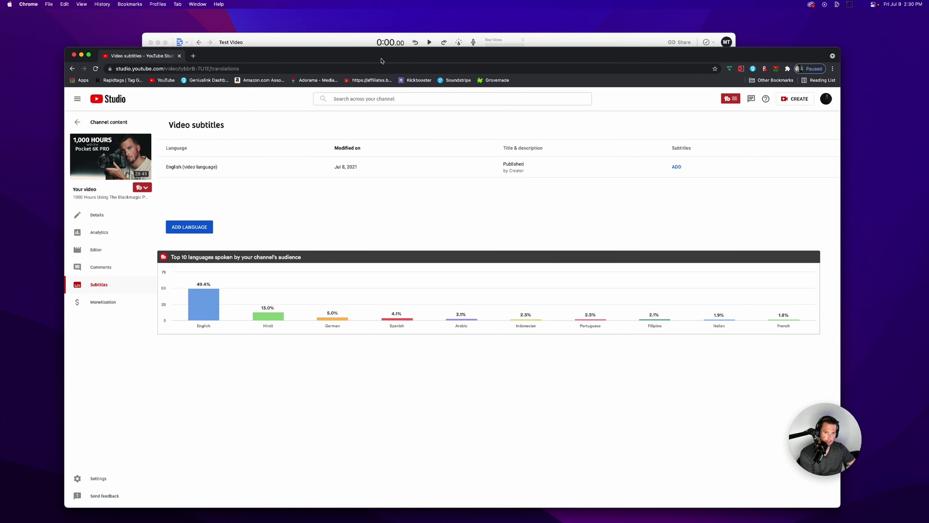
pyautogui.click(371, 47)
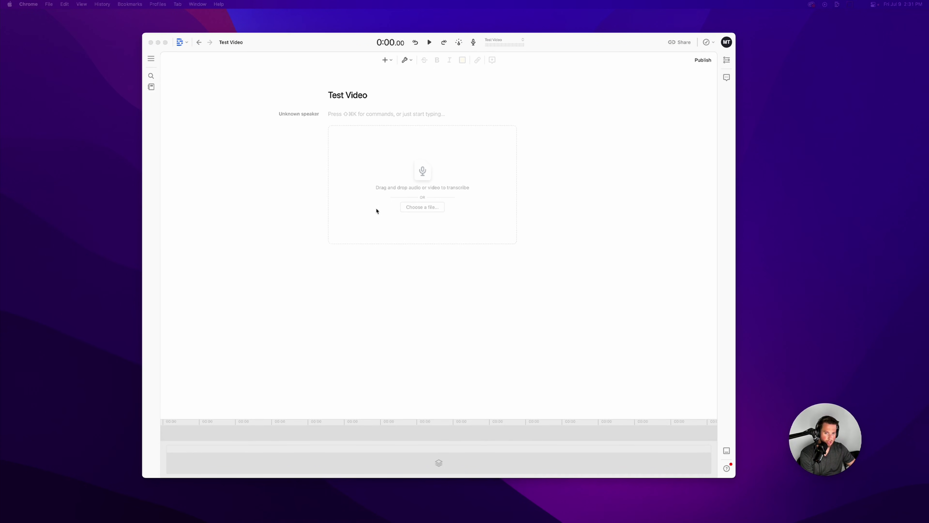
pyautogui.click(365, 180)
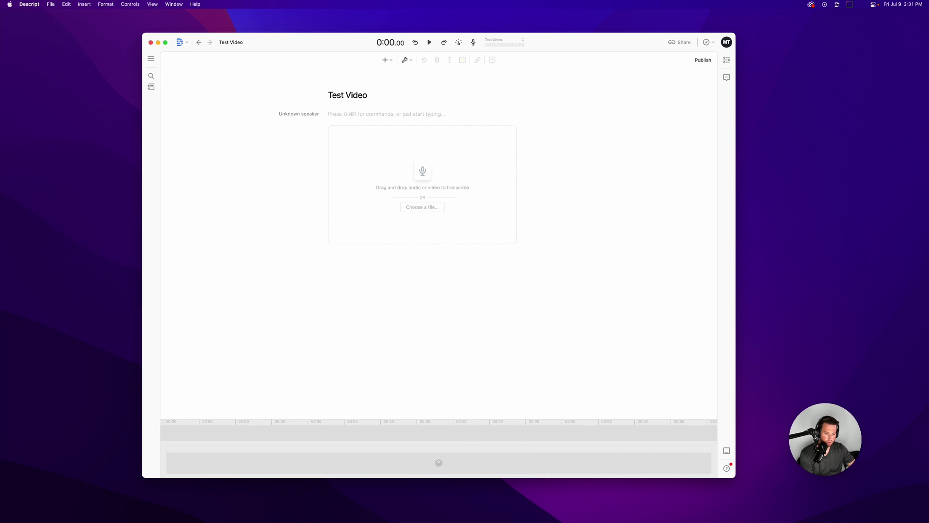
pyautogui.moveTo(541, 253); pyautogui.dragTo(450, 177)
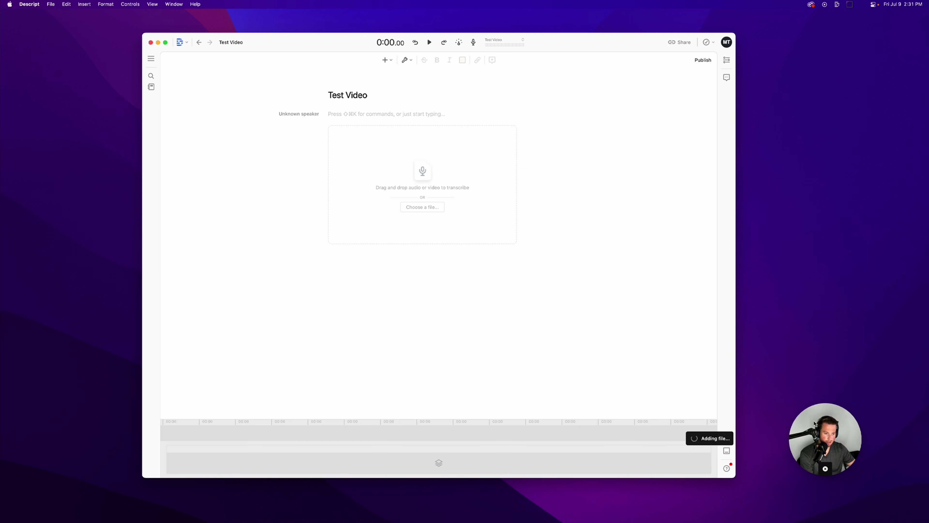
pyautogui.moveTo(815, 424); pyautogui.dragTo(707, 377)
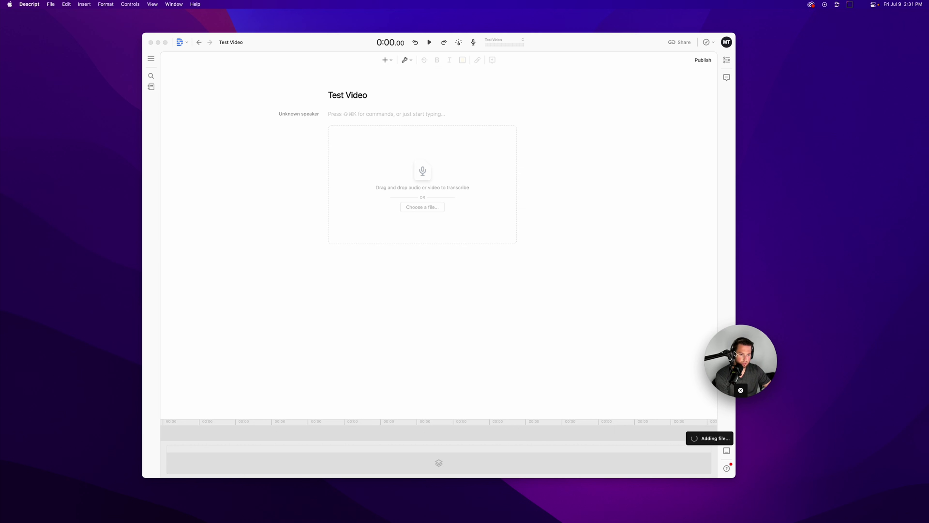
pyautogui.moveTo(734, 354); pyautogui.dragTo(862, 426)
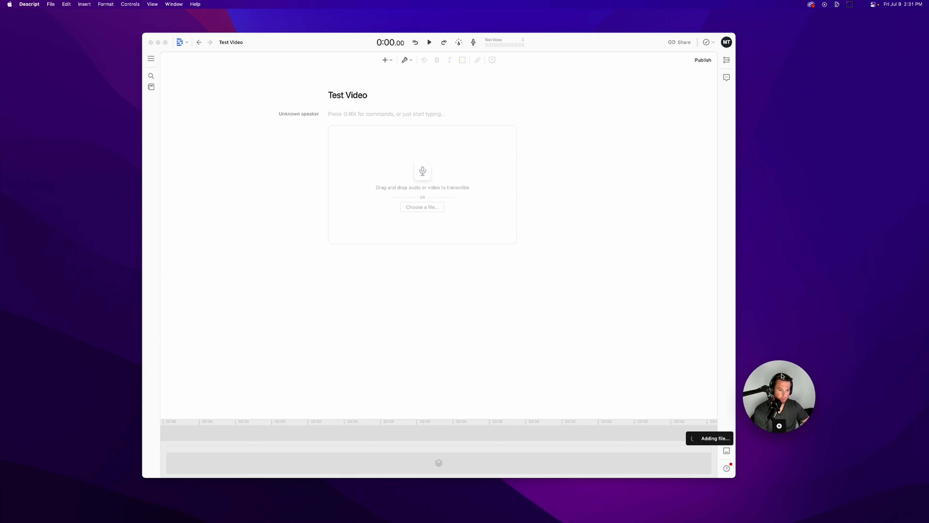
pyautogui.moveTo(781, 390); pyautogui.dragTo(804, 353)
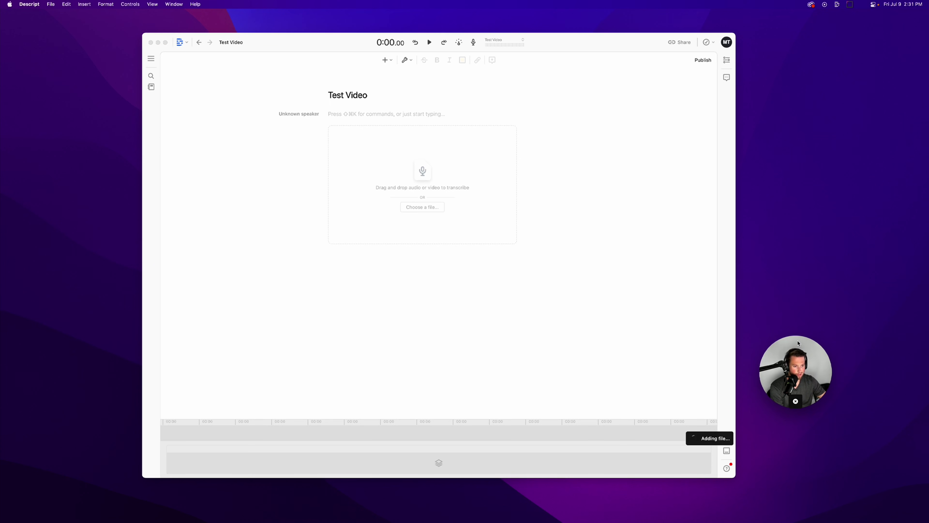
pyautogui.moveTo(793, 385); pyautogui.dragTo(838, 425)
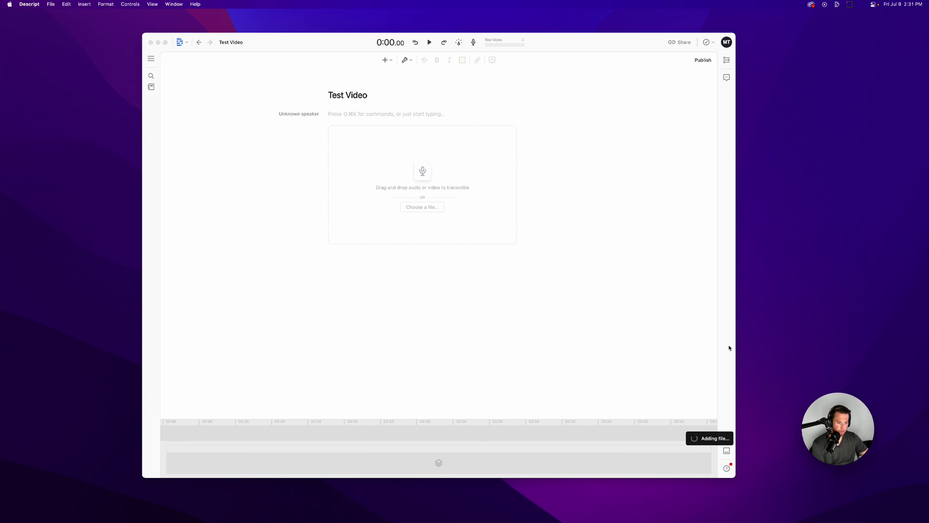
pyautogui.moveTo(846, 410)
pyautogui.mouseDown()
pyautogui.moveTo(829, 289)
pyautogui.moveTo(481, 300)
pyautogui.moveTo(585, 289)
pyautogui.moveTo(714, 344)
pyautogui.moveTo(827, 360)
pyautogui.moveTo(839, 401)
pyautogui.mouseUp()
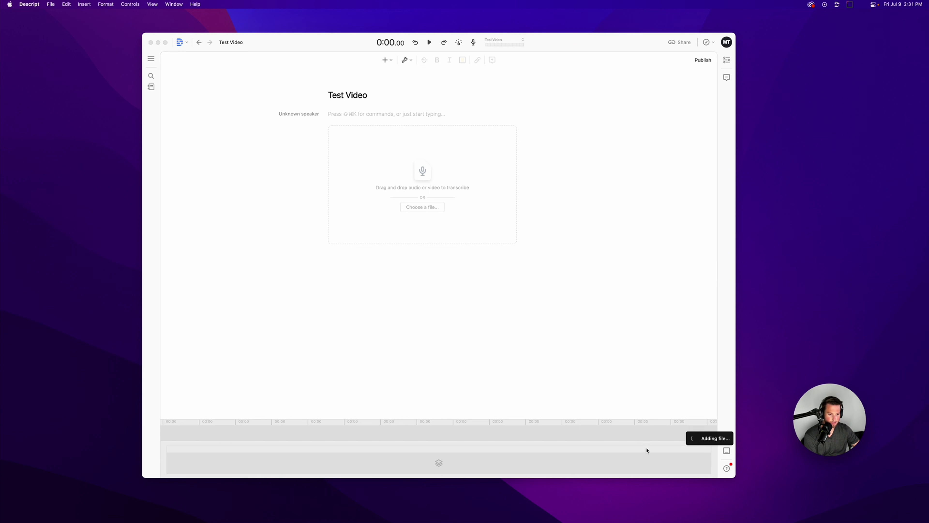
# Step: Check the size and details of the Pocket 6K Pro REVIEW movie in its Finder info window, and close it
pyautogui.moveTo(815, 415)
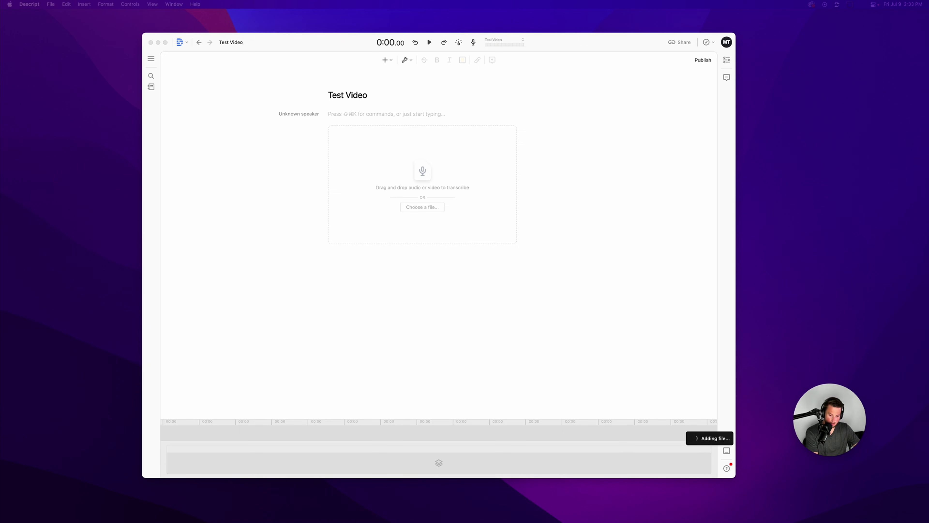
pyautogui.moveTo(284, 520); pyautogui.dragTo(291, 220)
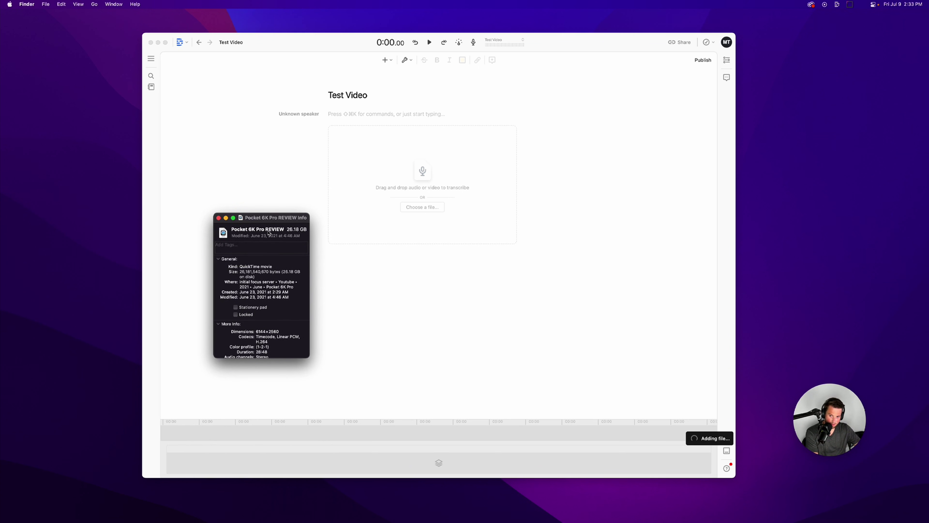
pyautogui.click(219, 218)
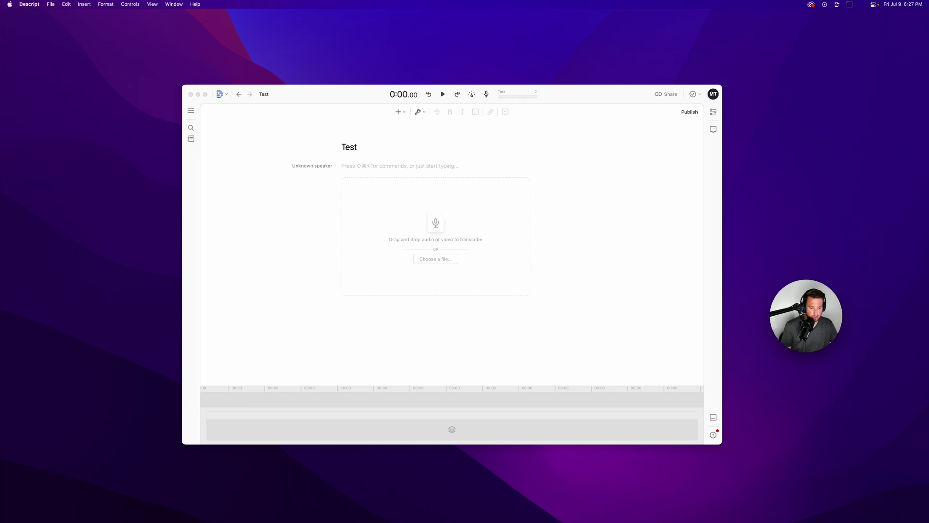
# Step: Add the video file to the empty Test project and transcribe it with the Automatic option
pyautogui.moveTo(562, 348); pyautogui.dragTo(429, 220)
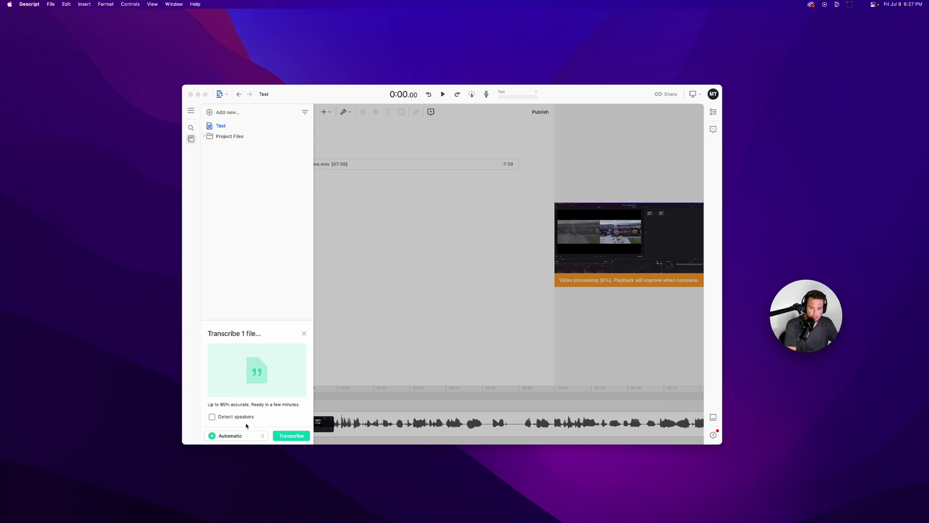
pyautogui.click(249, 434)
pyautogui.click(263, 436)
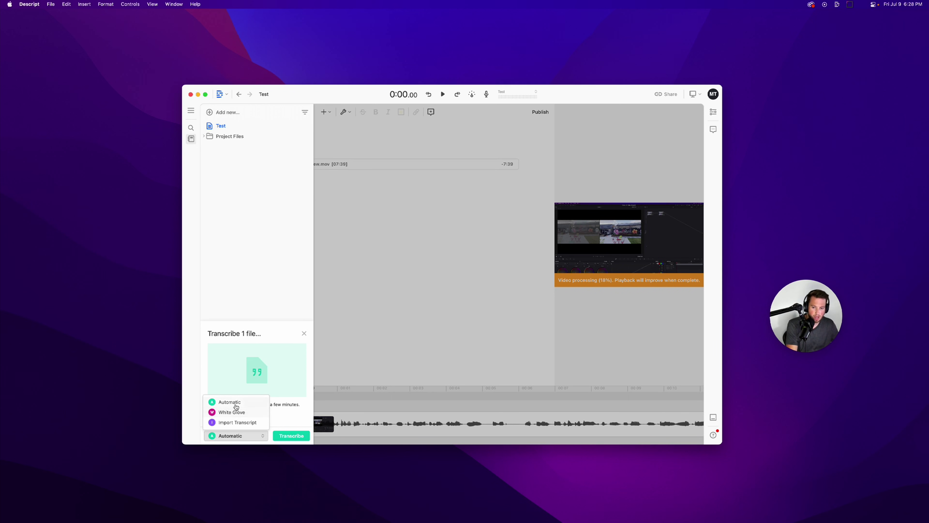
pyautogui.click(236, 402)
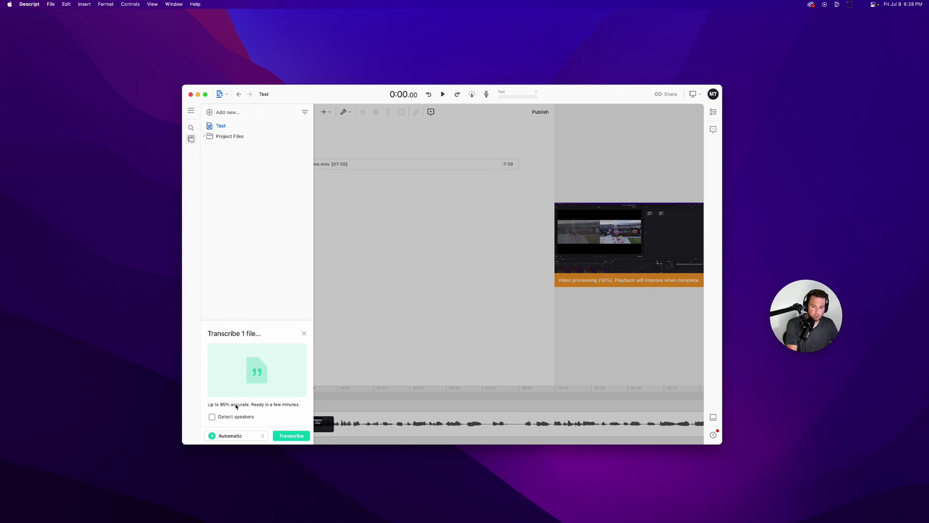
pyautogui.click(292, 435)
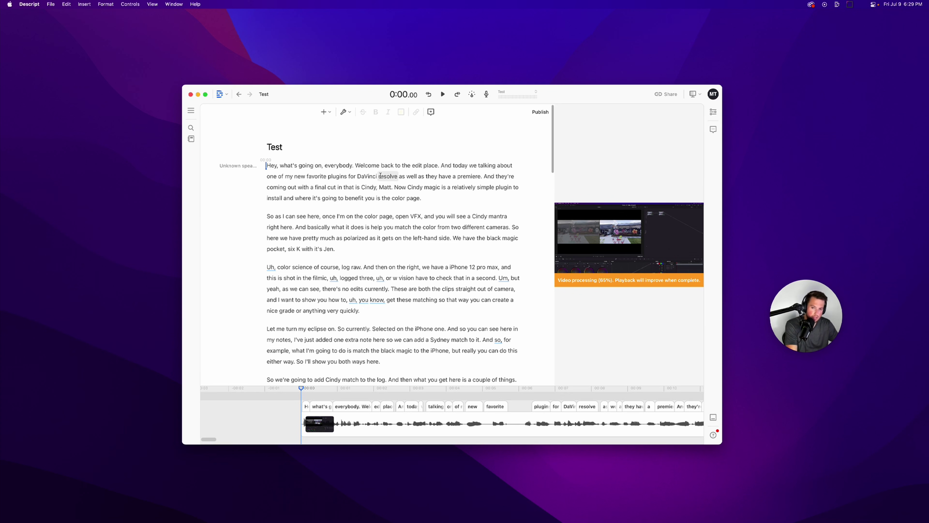
# Step: Look through the generated transcript and play about the first 3.5 seconds of the video against its text
pyautogui.scroll(-5, 374, 181)
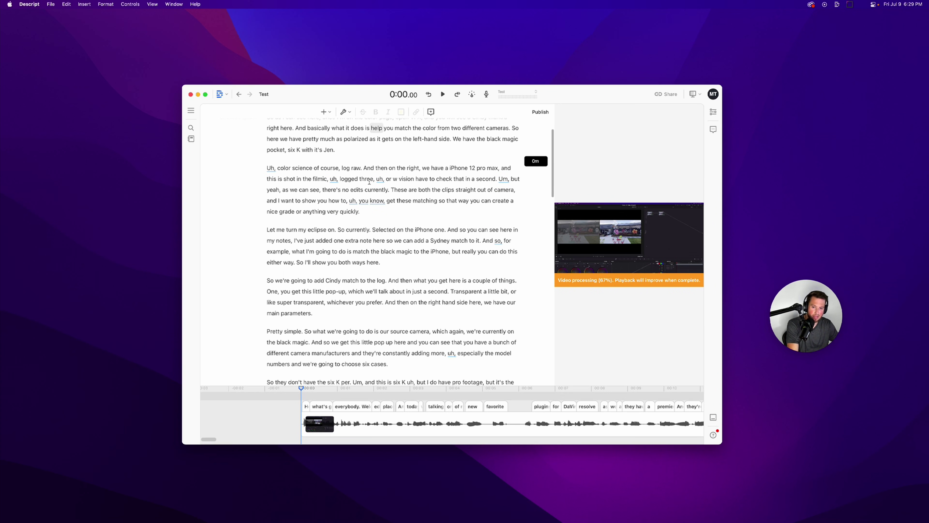
pyautogui.scroll(-8, 369, 181)
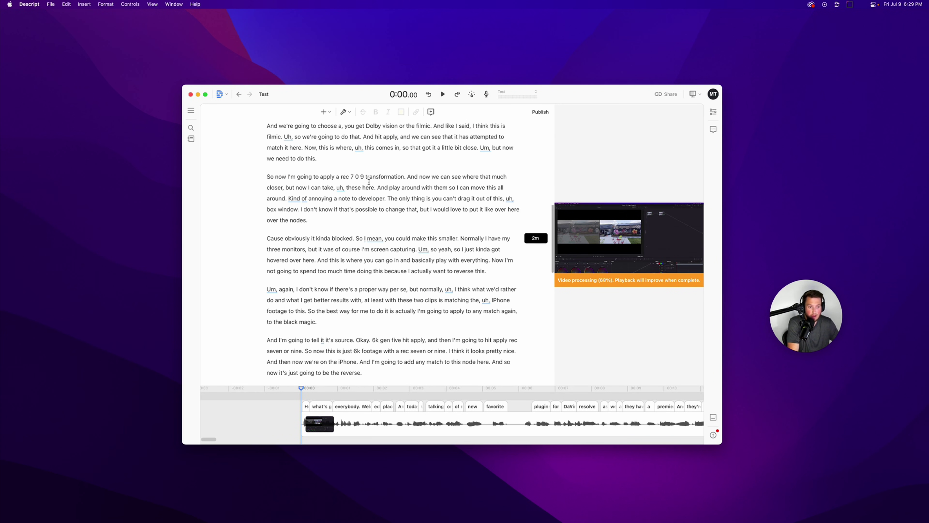
pyautogui.scroll(14, 368, 181)
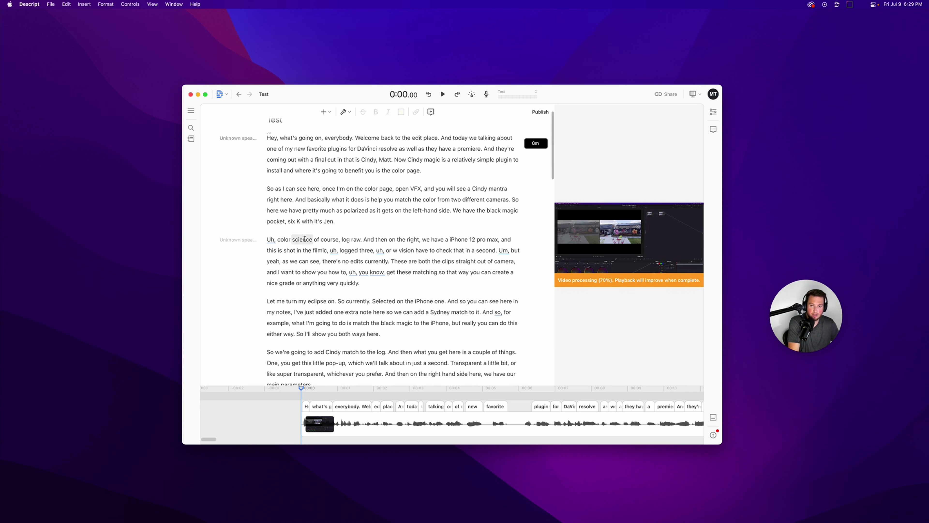
pyautogui.scroll(1, 278, 222)
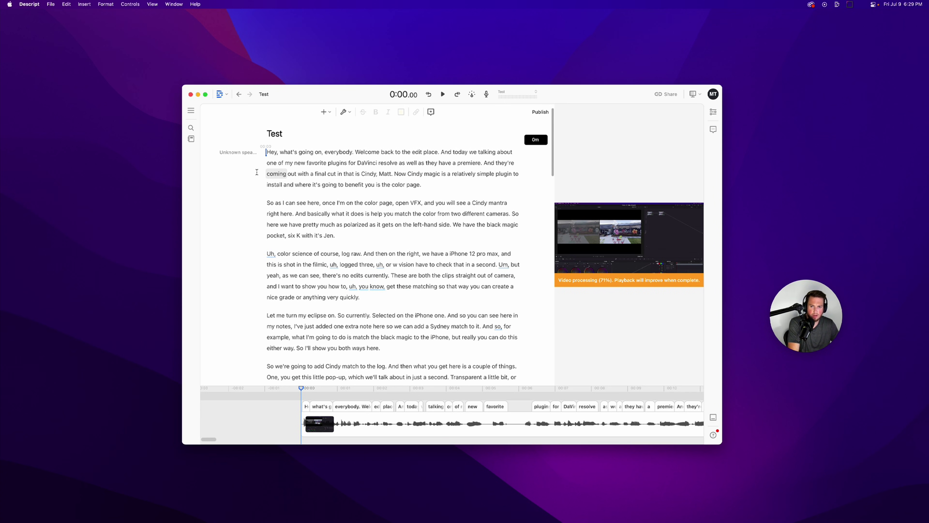
pyautogui.press('space')
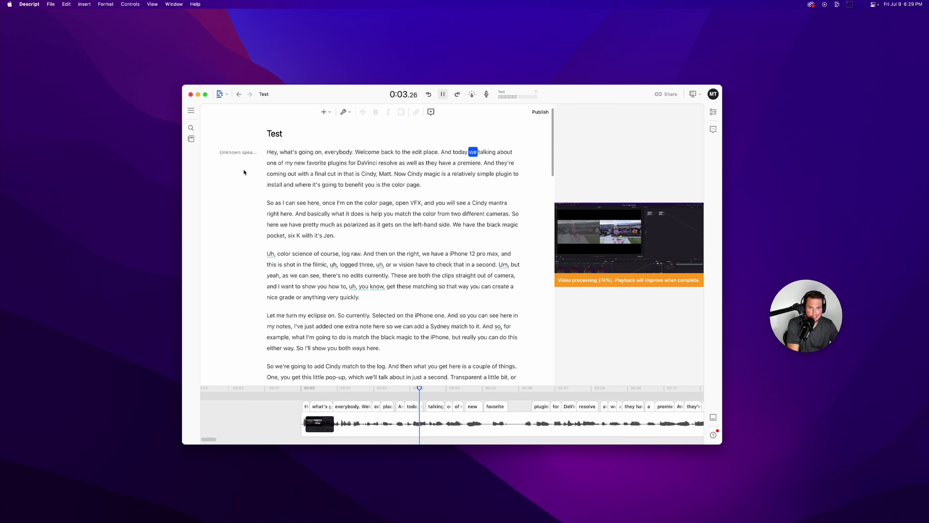
pyautogui.press('space')
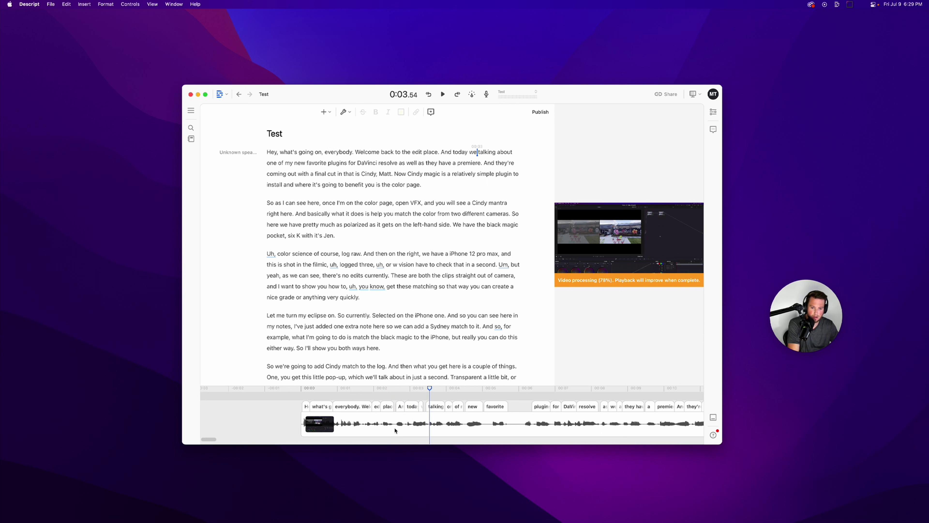
# Step: Look along the timeline's words and waveform, and play the video to about 8 seconds against the transcript
pyautogui.moveTo(404, 421)
pyautogui.hscroll(2, 406, 420)
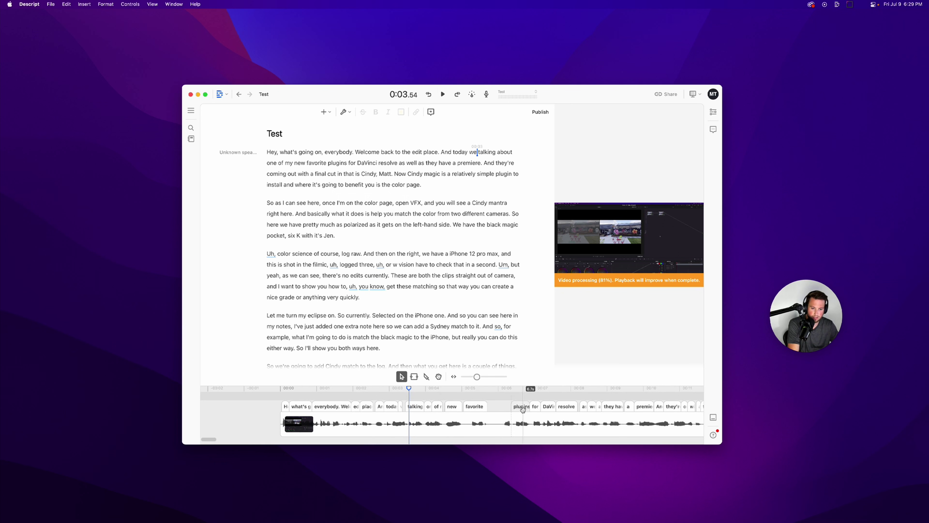
pyautogui.hscroll(3, 421, 425)
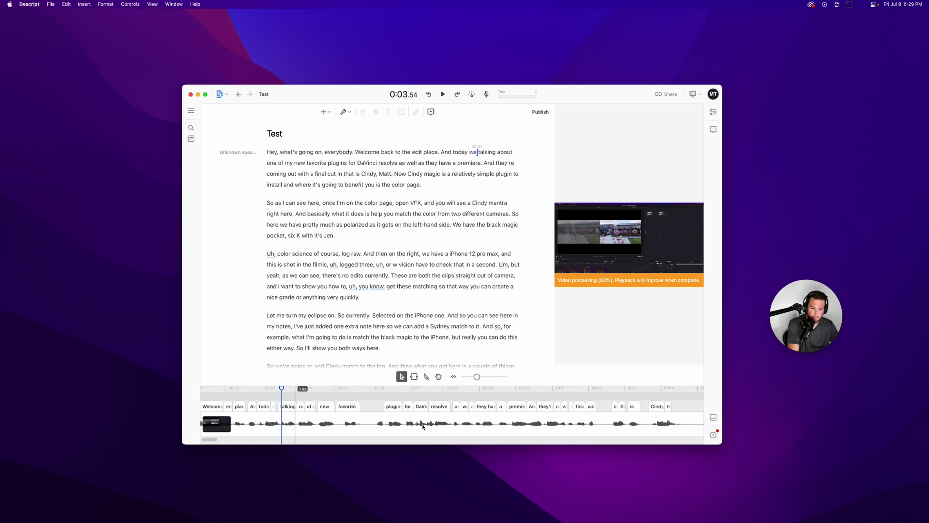
pyautogui.hscroll(-3, 395, 427)
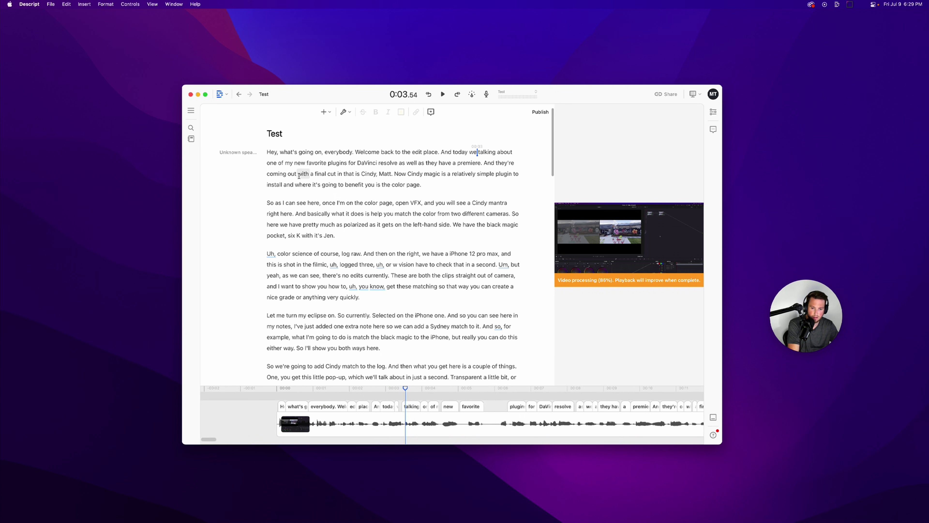
pyautogui.press('space')
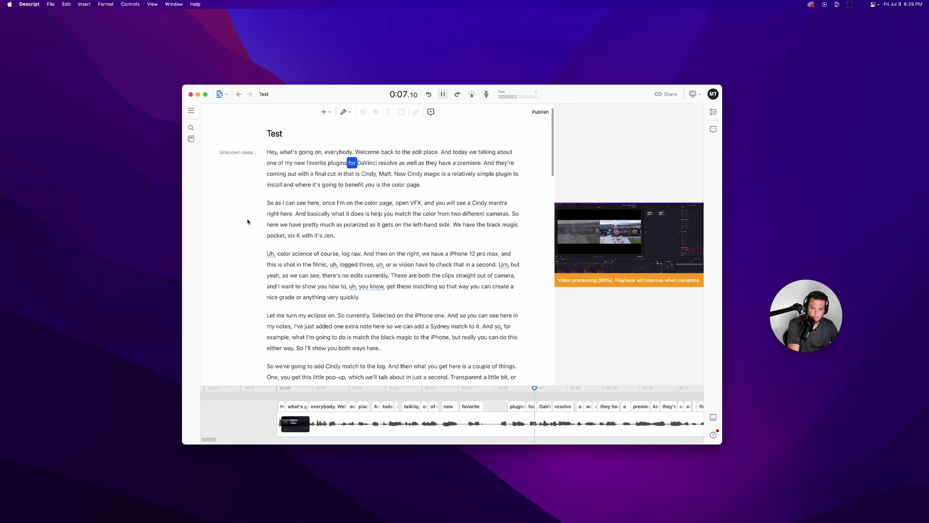
pyautogui.press('space')
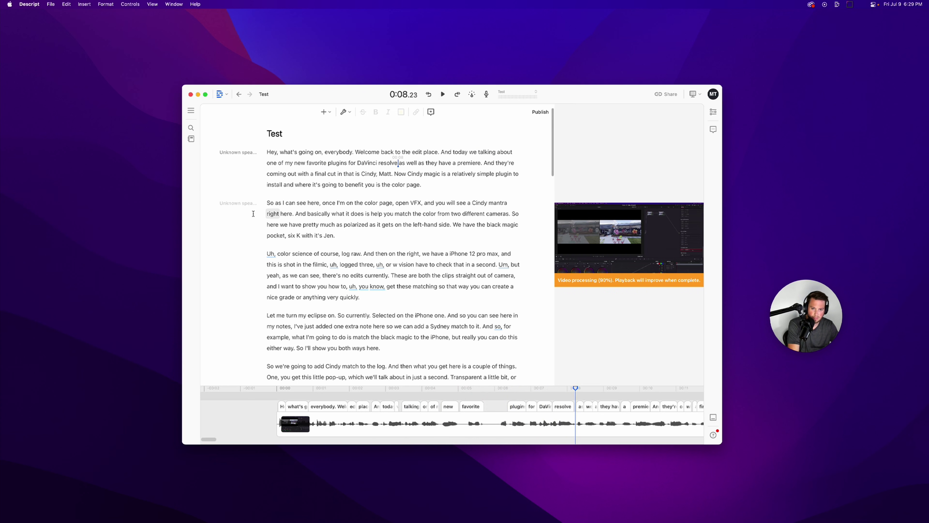
pyautogui.scroll(-1, 257, 211)
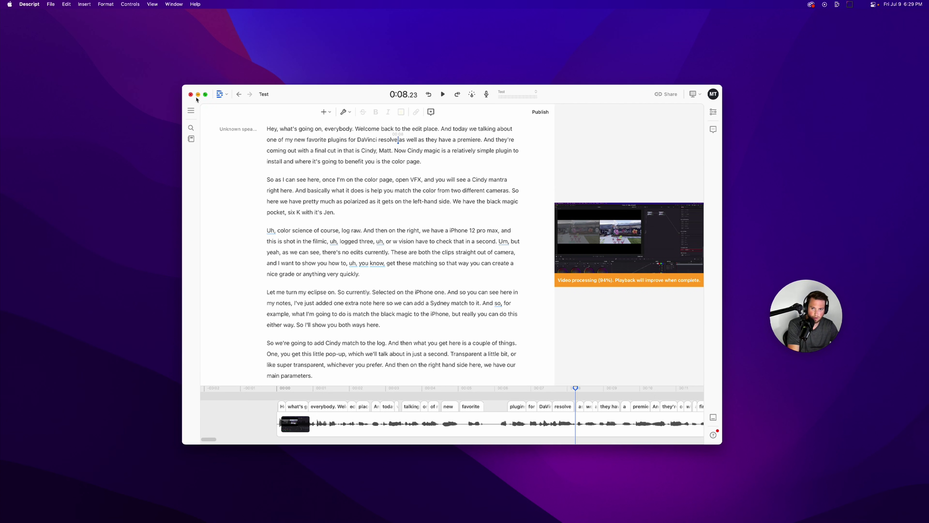
# Step: Find the filler words in the Test composition, review the list, and delete all of them from the media
pyautogui.click(351, 114)
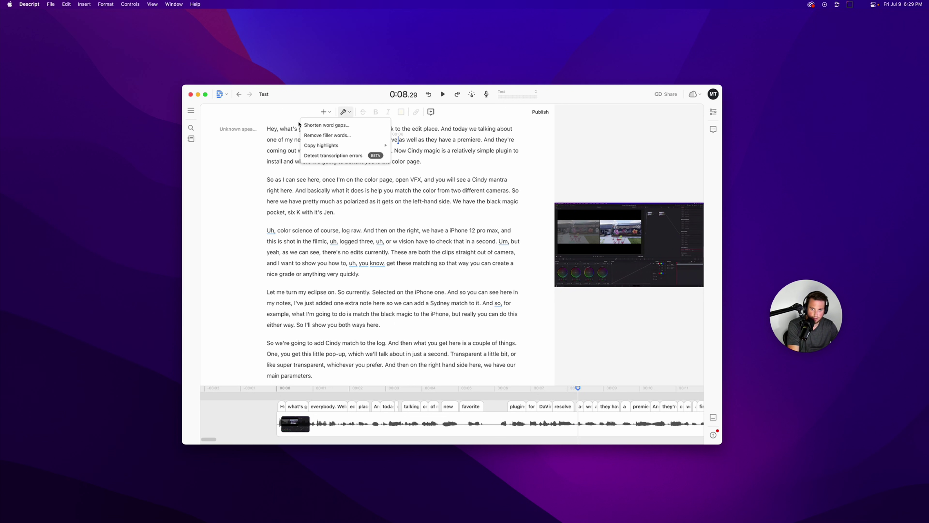
pyautogui.click(328, 136)
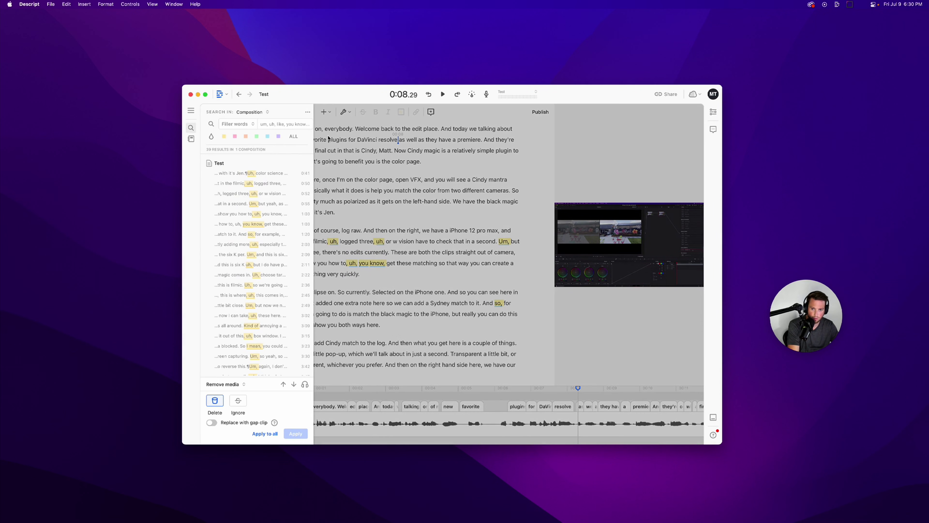
pyautogui.scroll(-3, 255, 232)
pyautogui.scroll(-5, 255, 232)
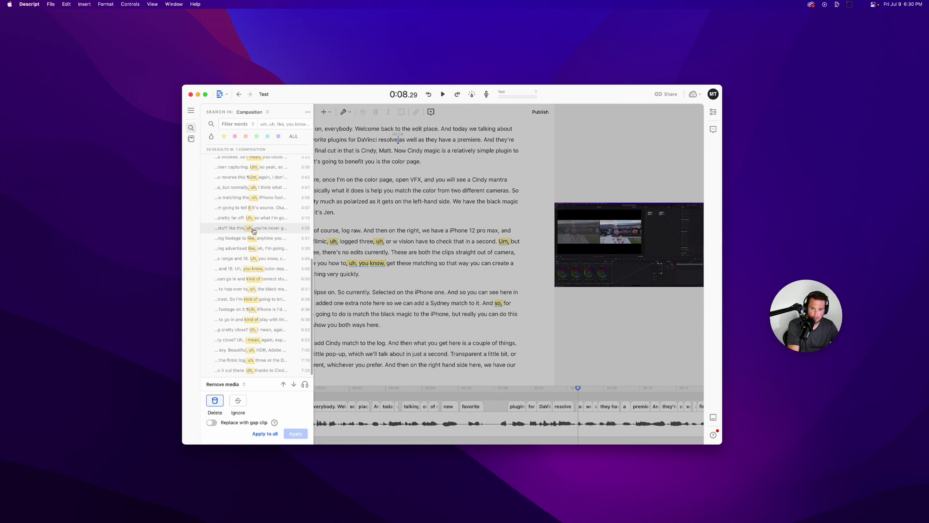
pyautogui.scroll(8, 253, 229)
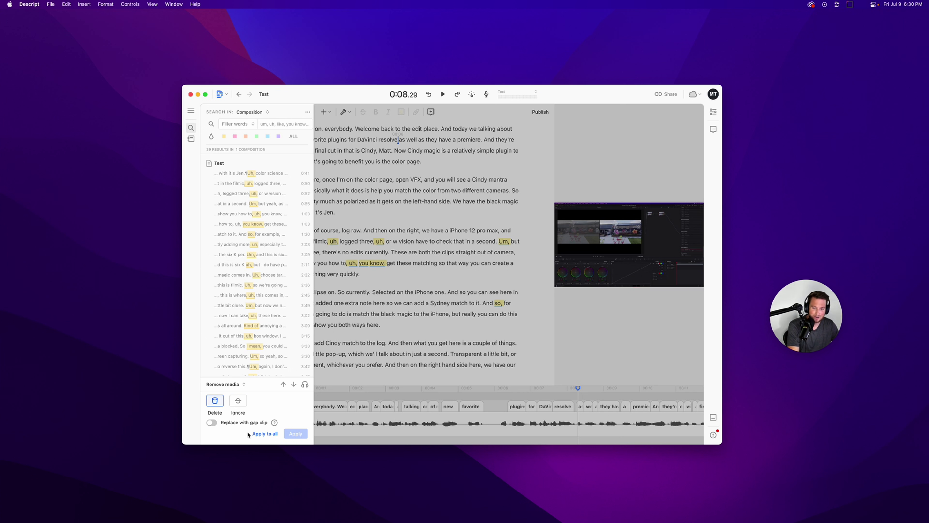
pyautogui.click(268, 434)
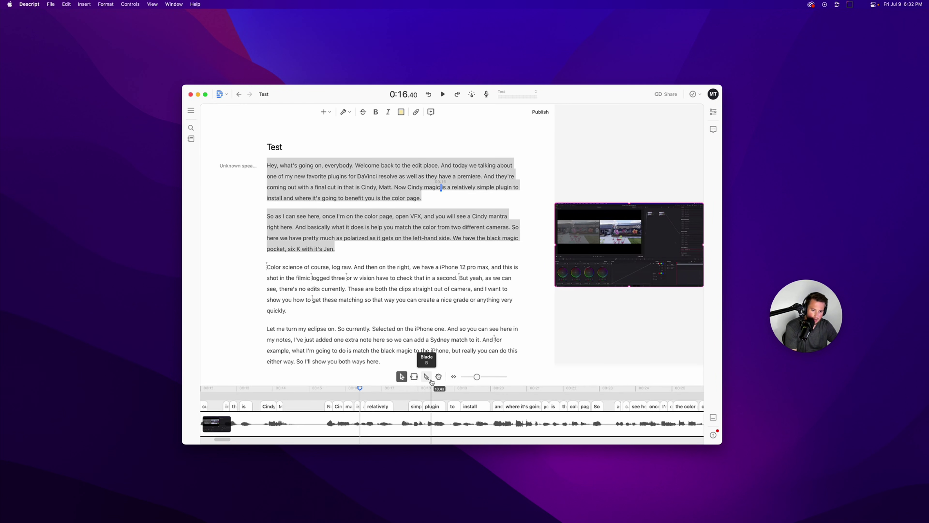
# Step: Split the timeline clip with the Blade after "relatively" and on both sides of the word "install"
pyautogui.click(426, 379)
pyautogui.click(397, 431)
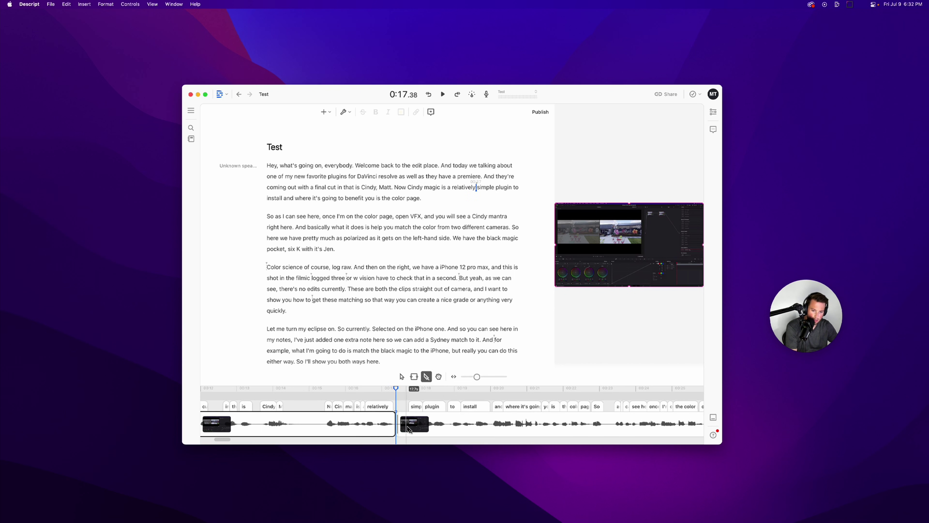
pyautogui.click(489, 431)
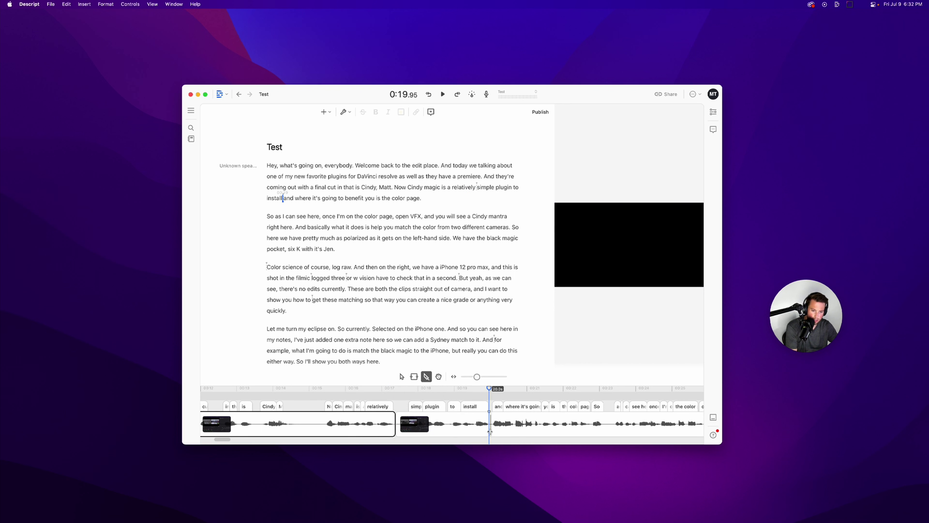
pyautogui.click(464, 426)
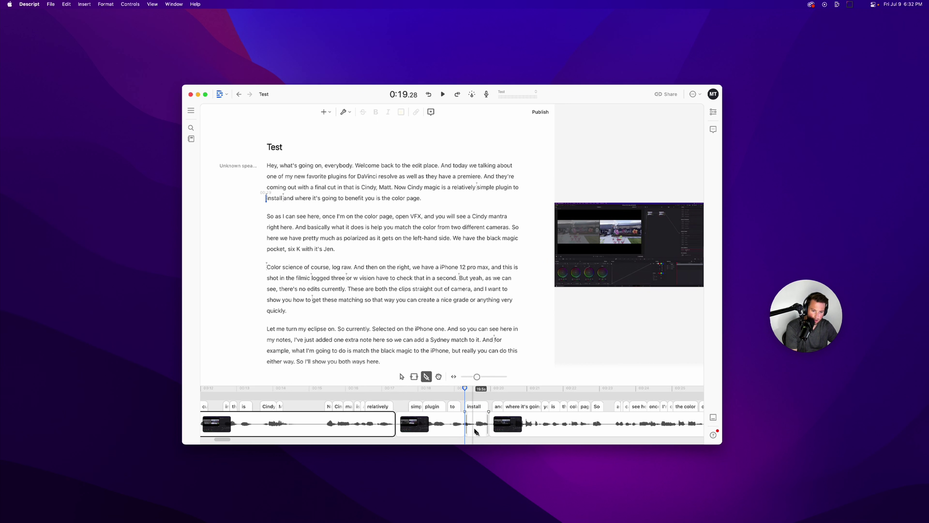
# Step: Delete the two short split clips containing "simple plugin to" and "install" from the timeline
pyautogui.click(401, 377)
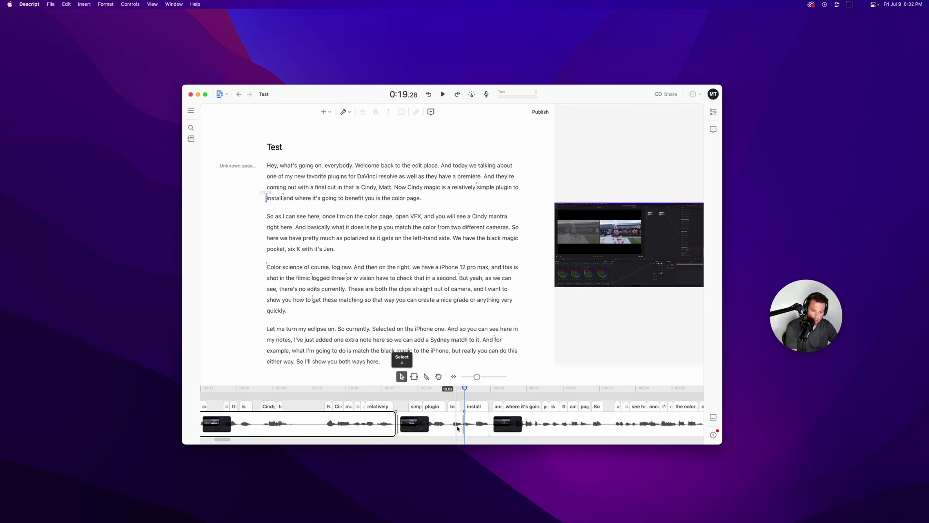
pyautogui.click(455, 434)
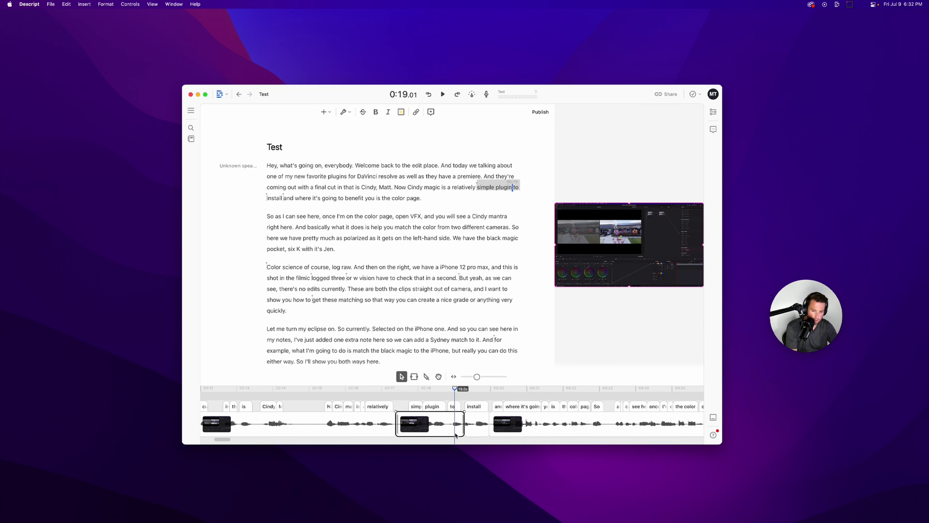
pyautogui.press('Delete')
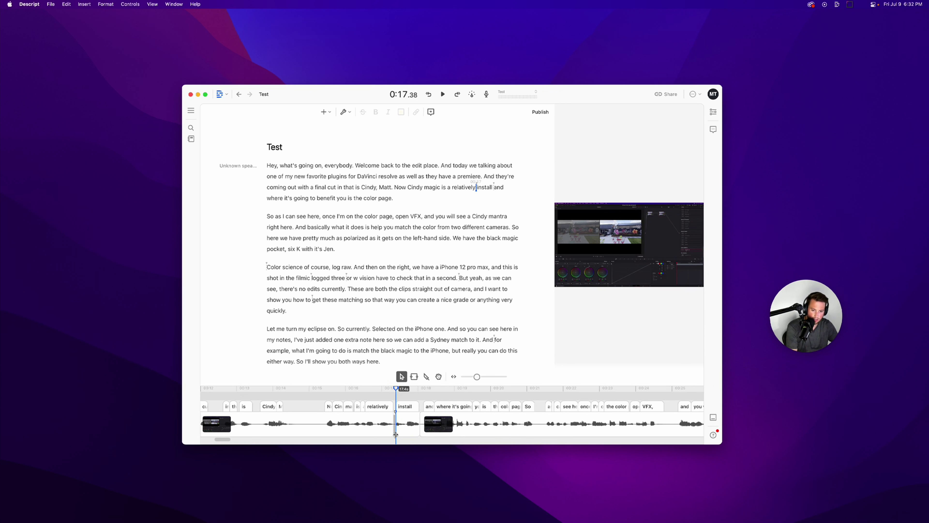
pyautogui.click(407, 432)
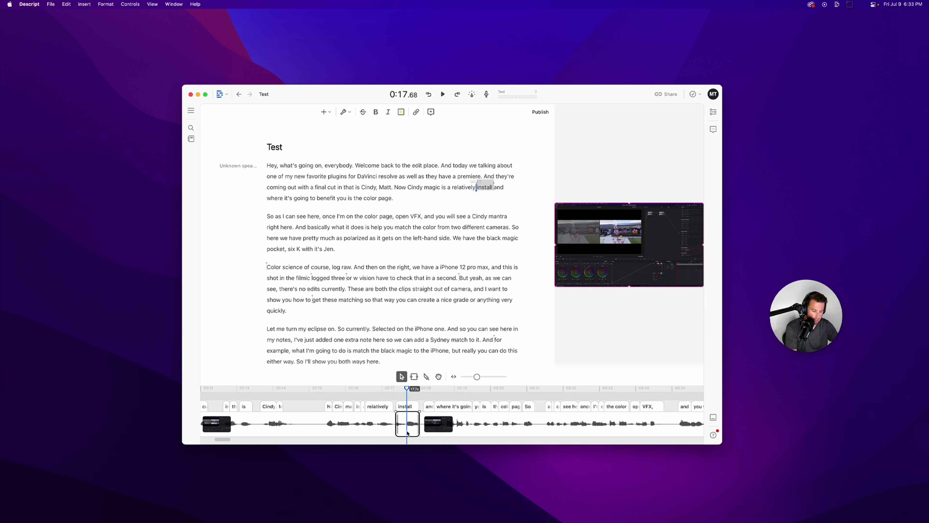
pyautogui.press('Delete')
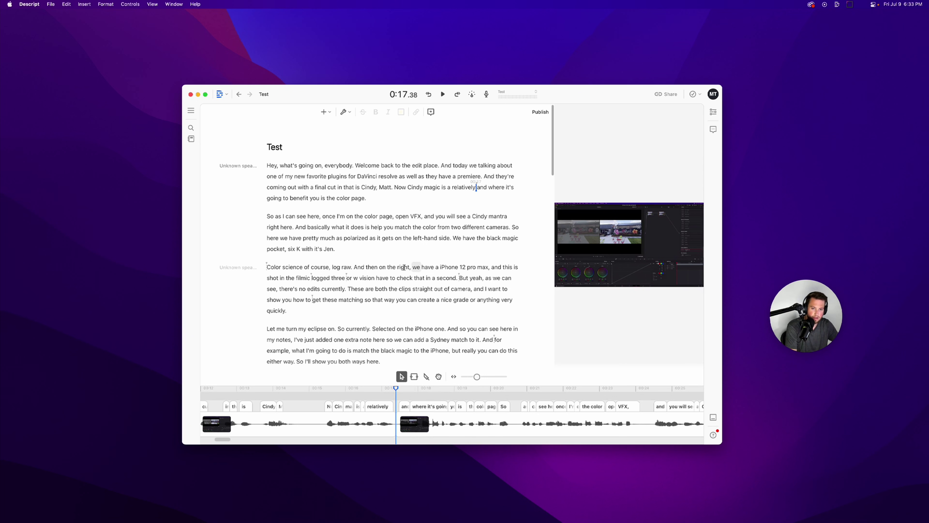
# Step: Play the passage from "whichever you prefer" and delete the sentence "And then on the right hand side here, we have our main parameters." from the transcript
pyautogui.scroll(-5, 399, 236)
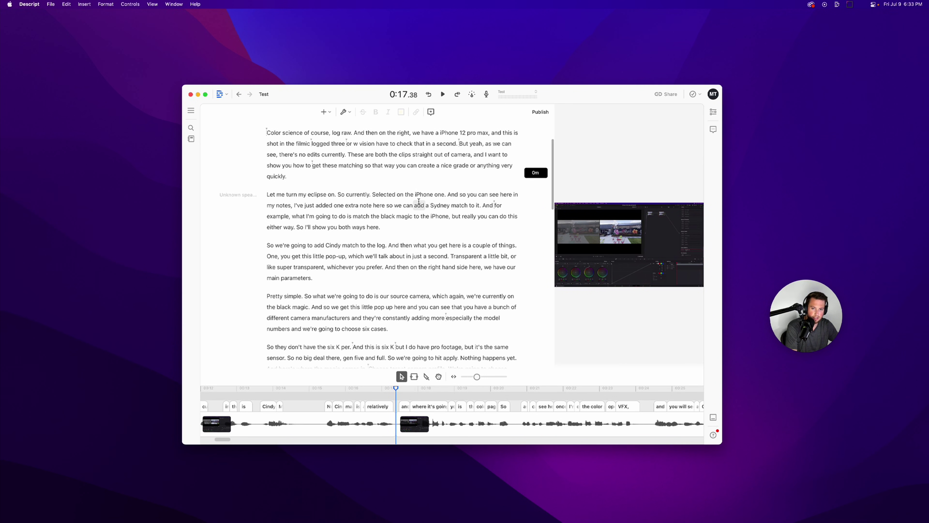
pyautogui.scroll(-1, 321, 217)
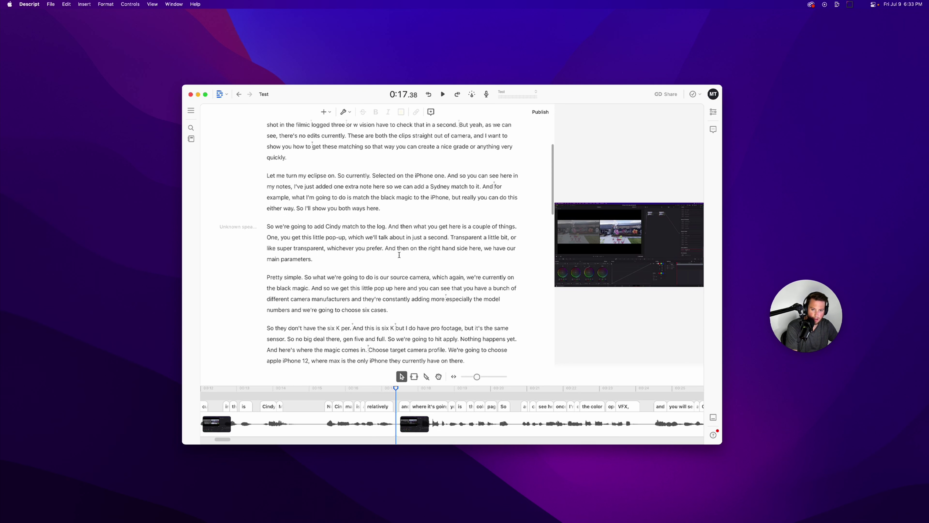
pyautogui.click(350, 249)
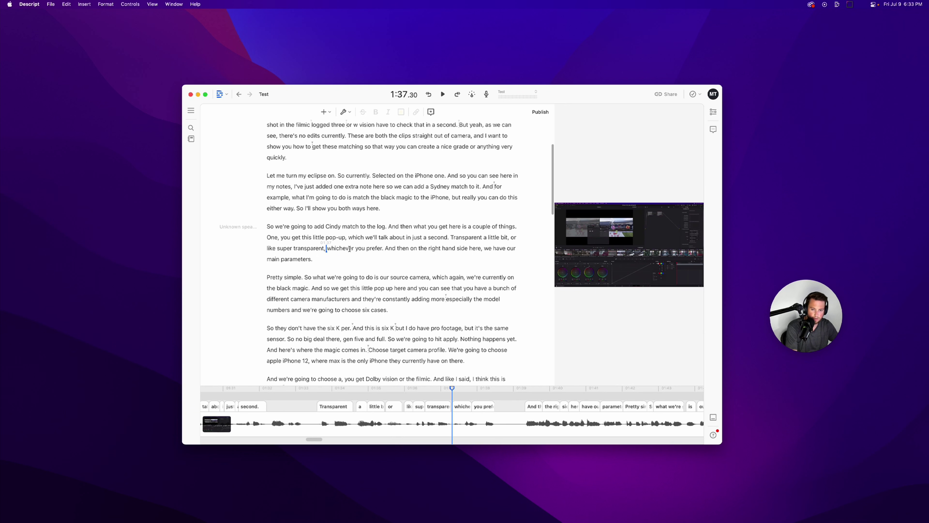
pyautogui.press('space')
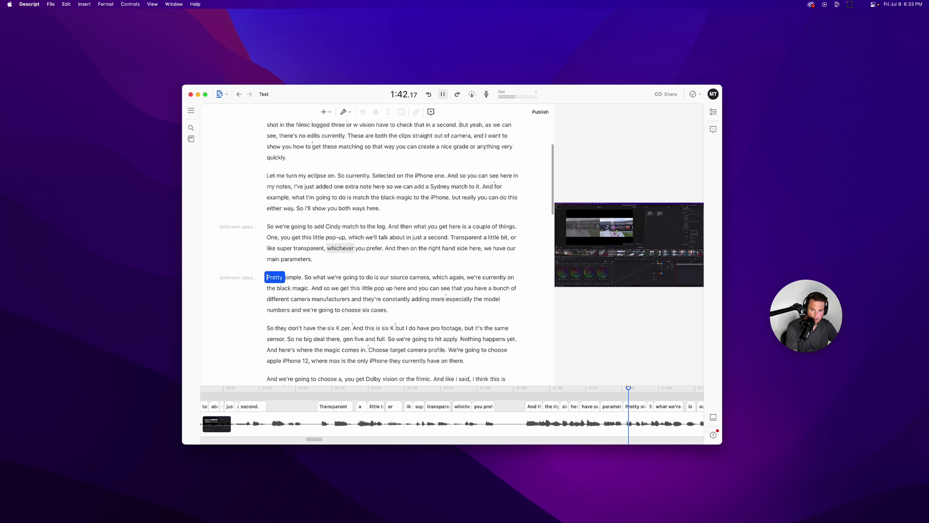
pyautogui.press('space')
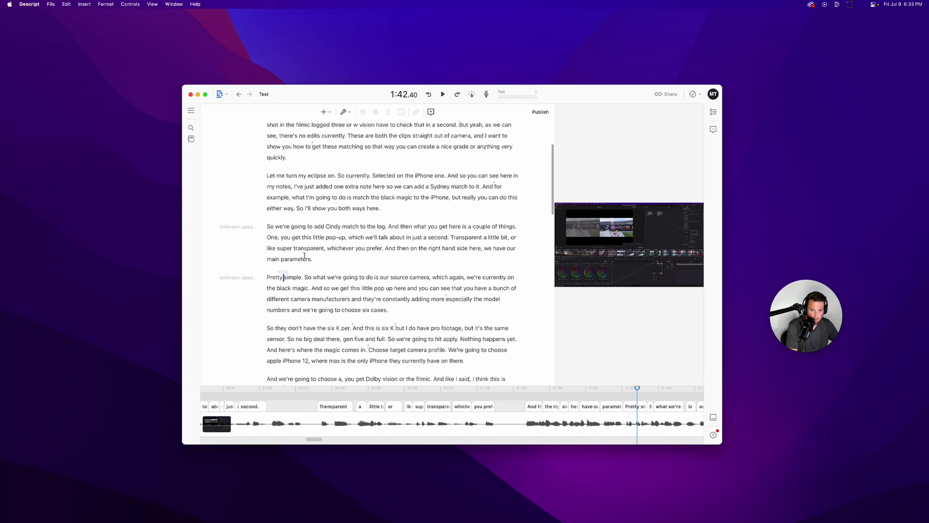
pyautogui.moveTo(318, 260); pyautogui.dragTo(386, 251)
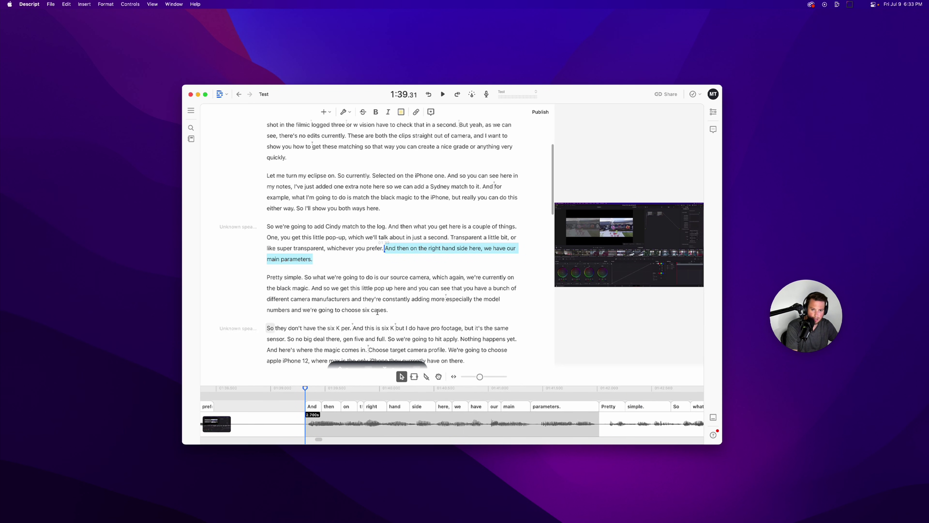
pyautogui.press('BackSpace')
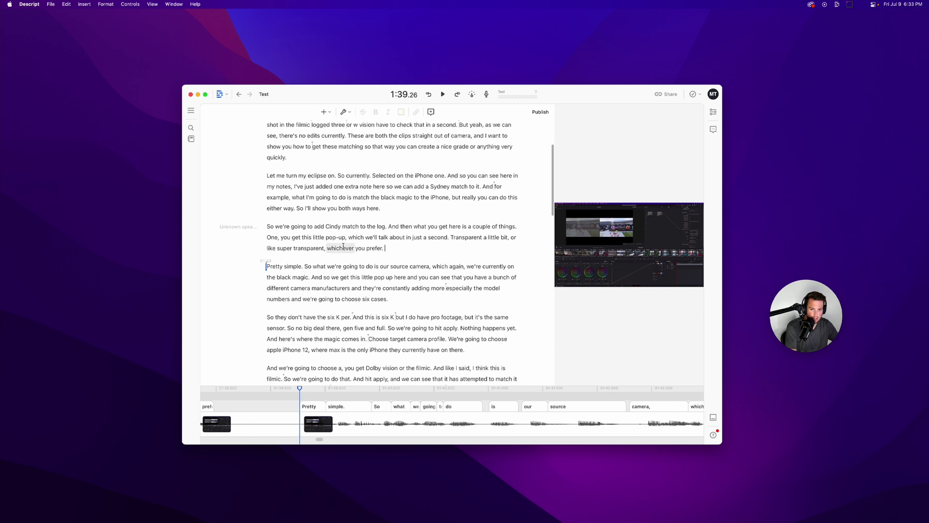
# Step: Play across the new cut and trim the end of the clip before "Pretty simple" to shorten the silence after "prefer."
pyautogui.click(313, 248)
pyautogui.press('space')
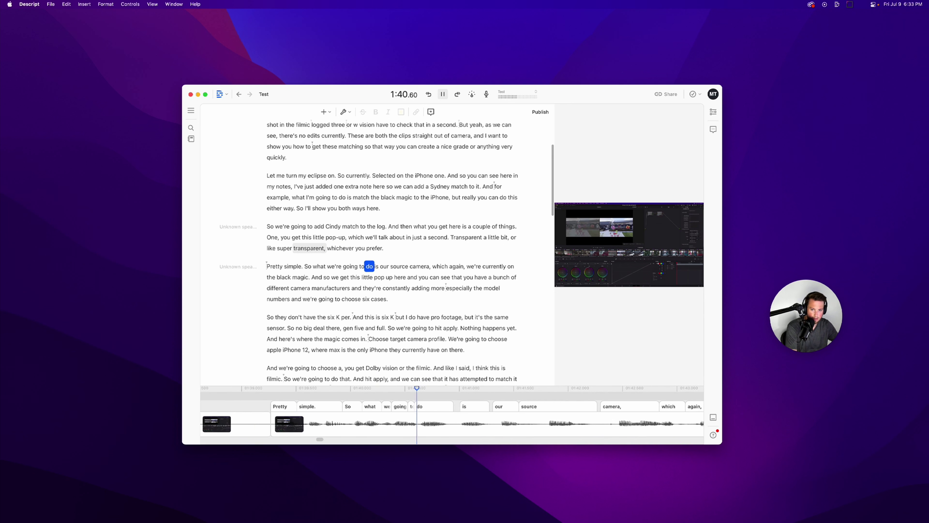
pyautogui.press('space')
pyautogui.hscroll(-3, 410, 407)
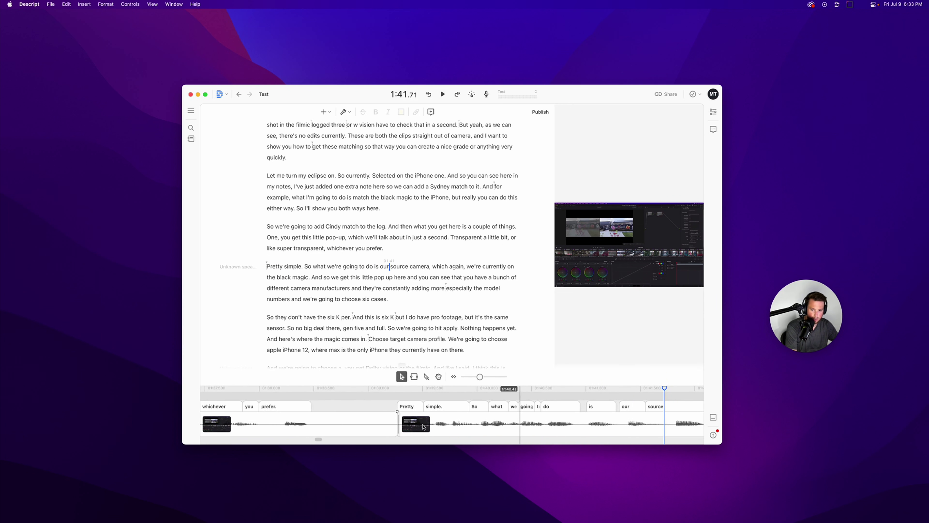
pyautogui.moveTo(394, 423); pyautogui.dragTo(305, 422)
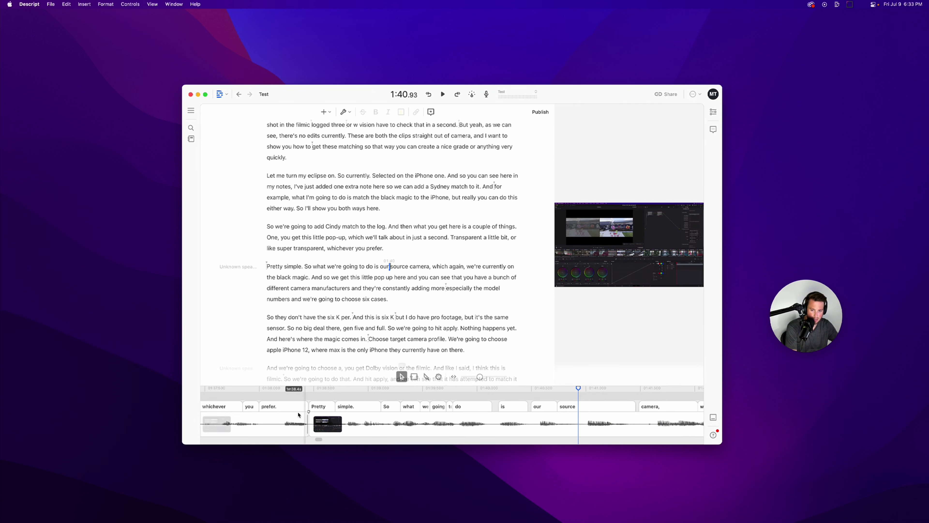
# Step: Play the "little pop-up" passage to check the trimmed transition into "Pretty simple."
pyautogui.click(333, 237)
pyautogui.press('space')
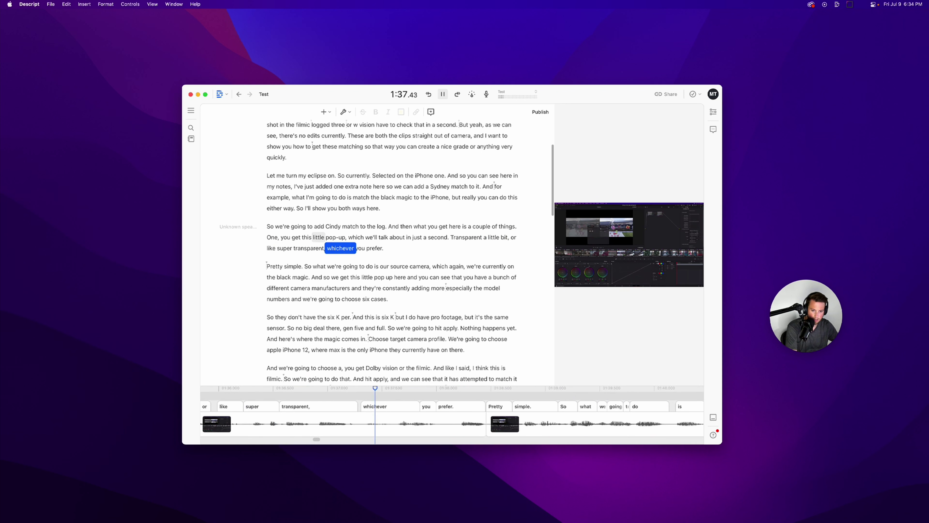
pyautogui.press('space')
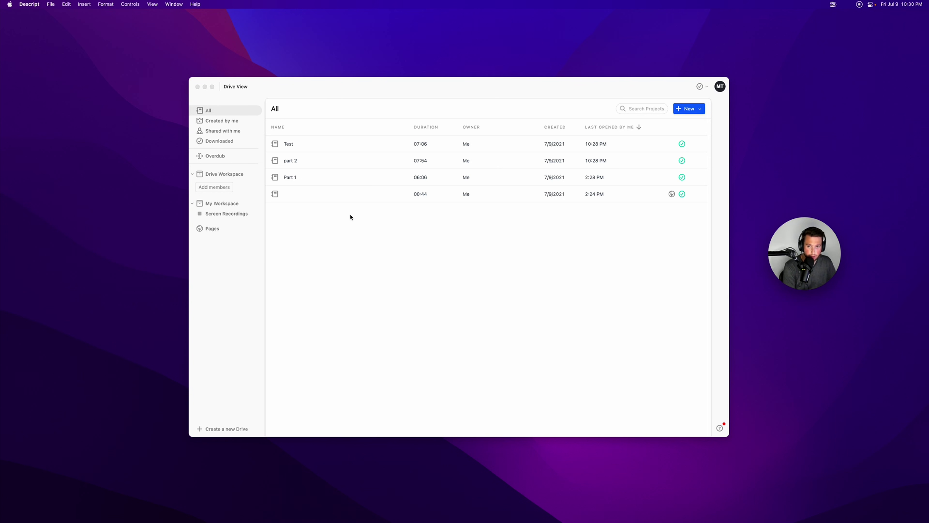
# Step: Open the Test project from the project list and try to insert an Overdub into its transcript
pyautogui.click(301, 146)
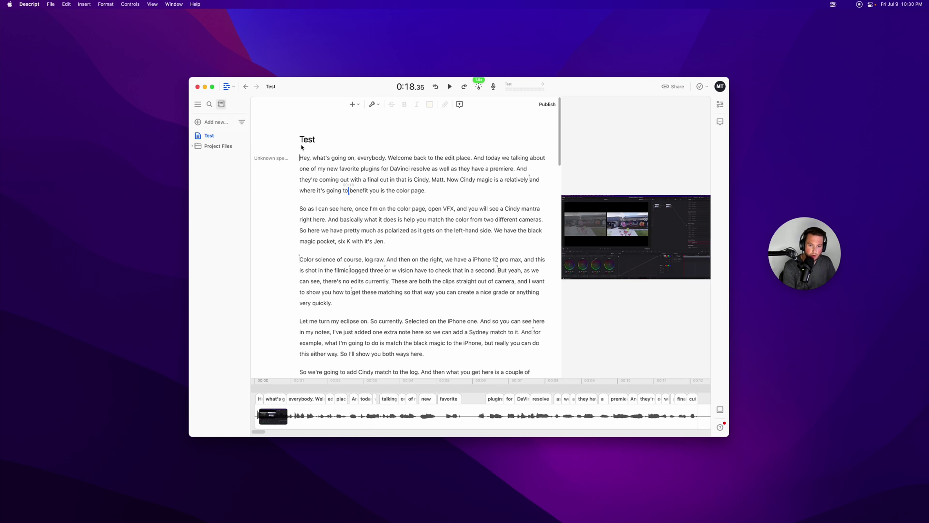
pyautogui.scroll(-2, 368, 256)
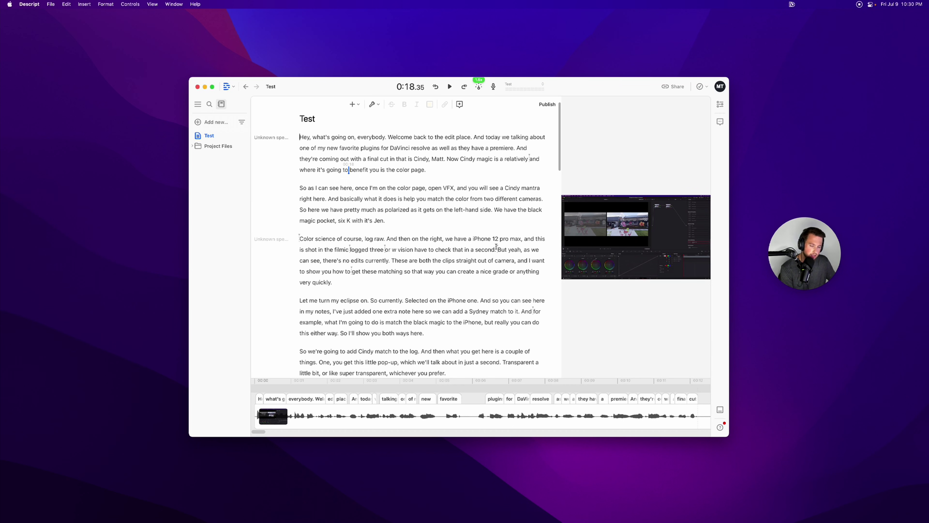
pyautogui.click(353, 104)
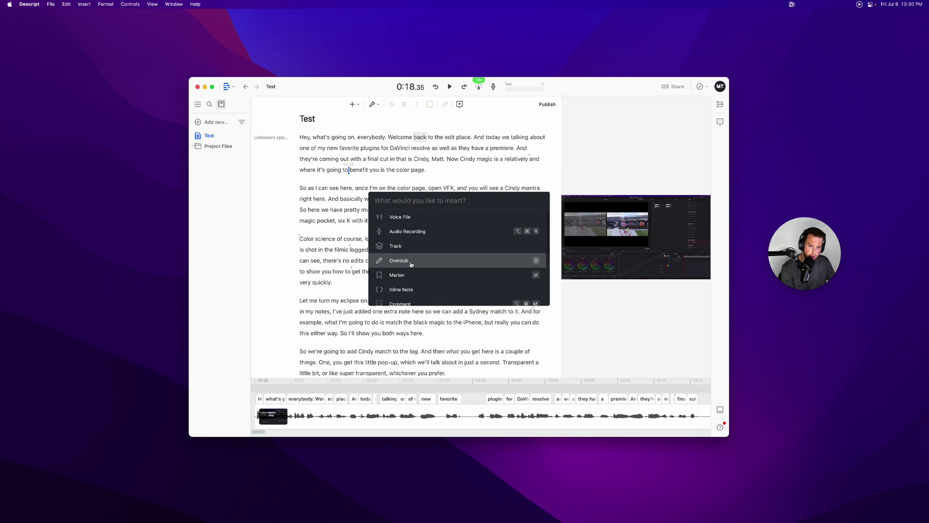
pyautogui.click(494, 260)
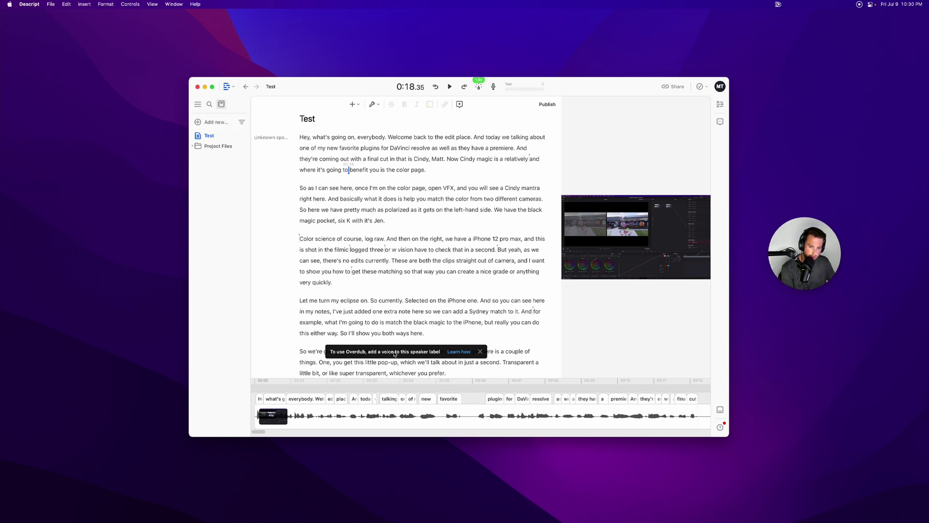
# Step: Dismiss the Overdub notice and add a new speaker with the presenter's first name in the speaker editor
pyautogui.click(480, 351)
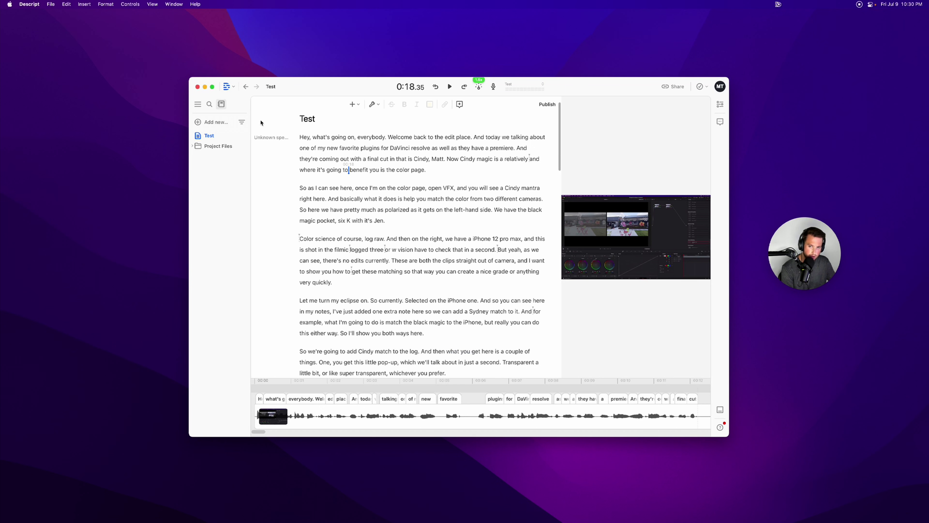
pyautogui.click(270, 136)
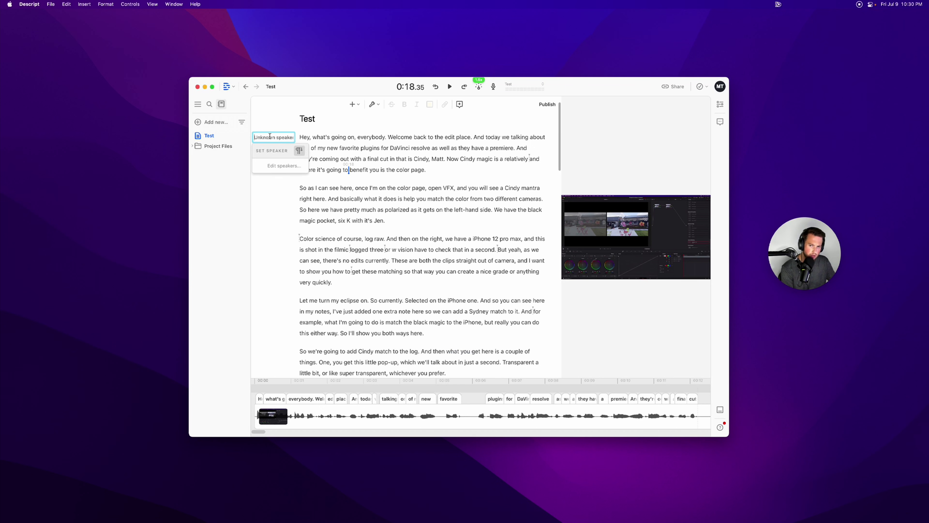
pyautogui.click(272, 167)
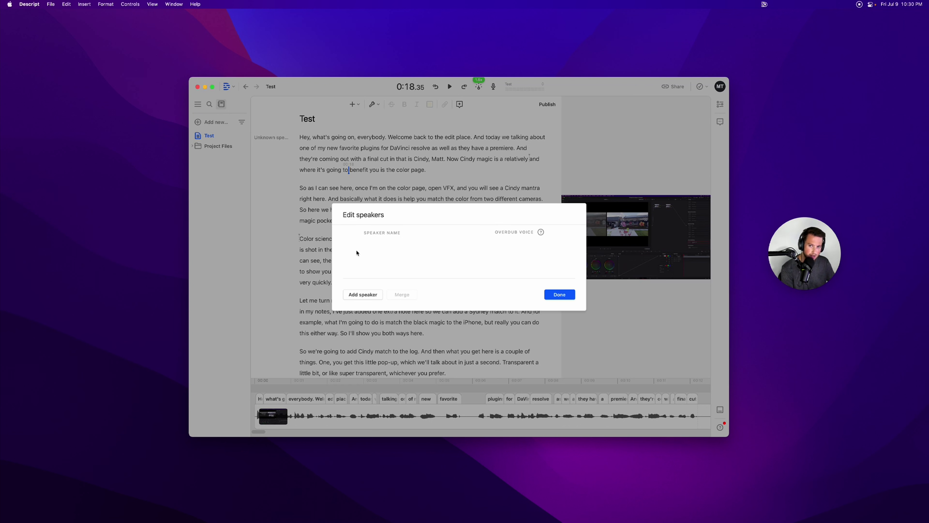
pyautogui.click(363, 295)
pyautogui.write('Michael')
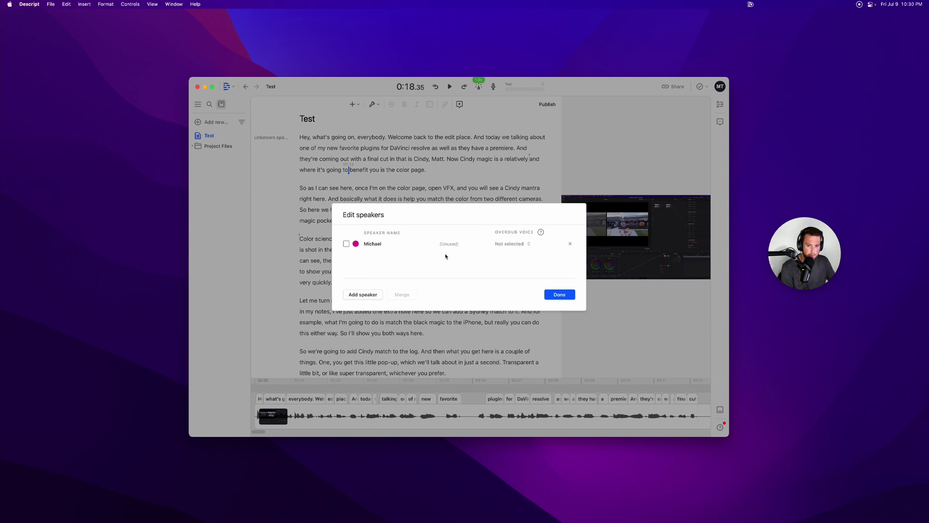
# Step: Preview several stock Overdub voices for the new speaker, remove that speaker and close the speaker editor
pyautogui.click(502, 244)
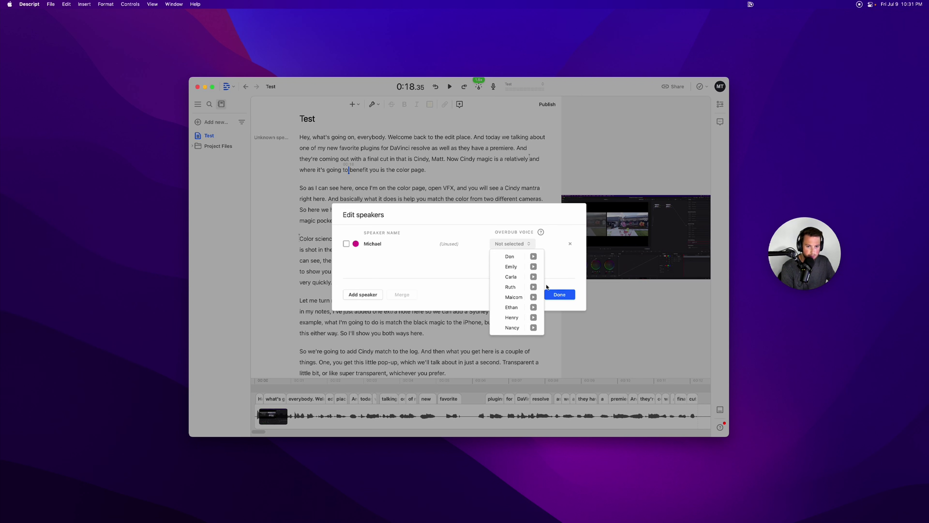
pyautogui.click(533, 257)
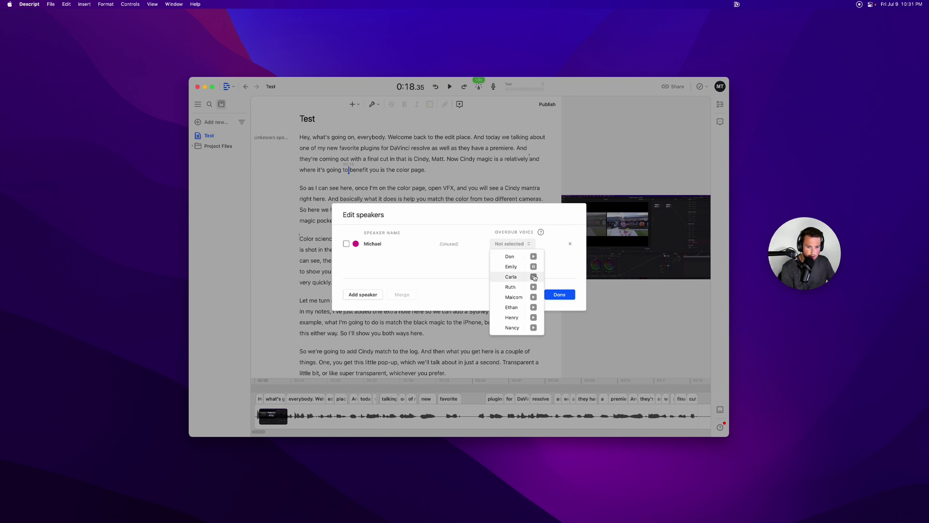
pyautogui.click(535, 289)
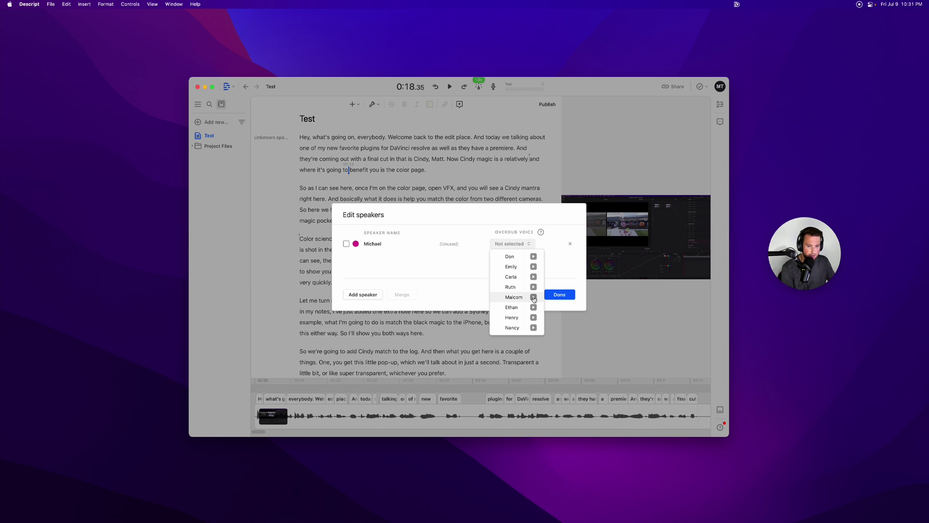
pyautogui.click(454, 274)
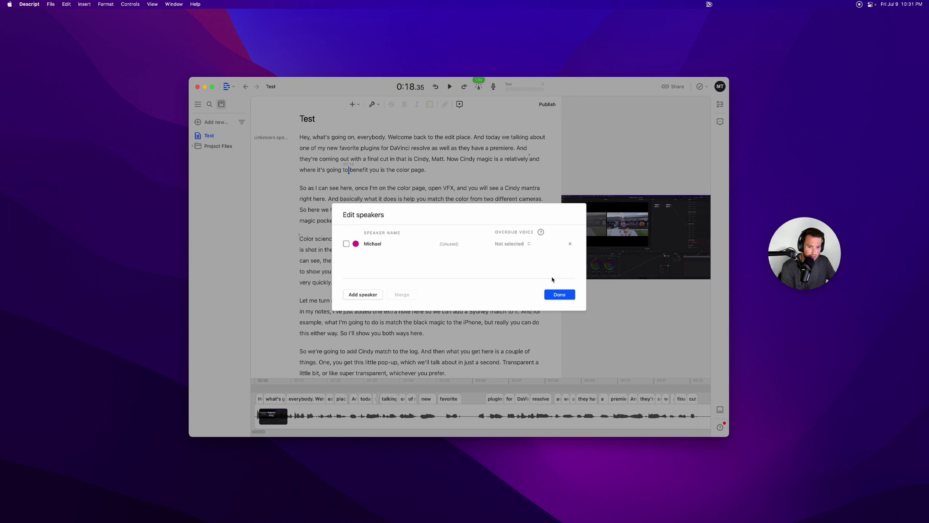
pyautogui.click(571, 244)
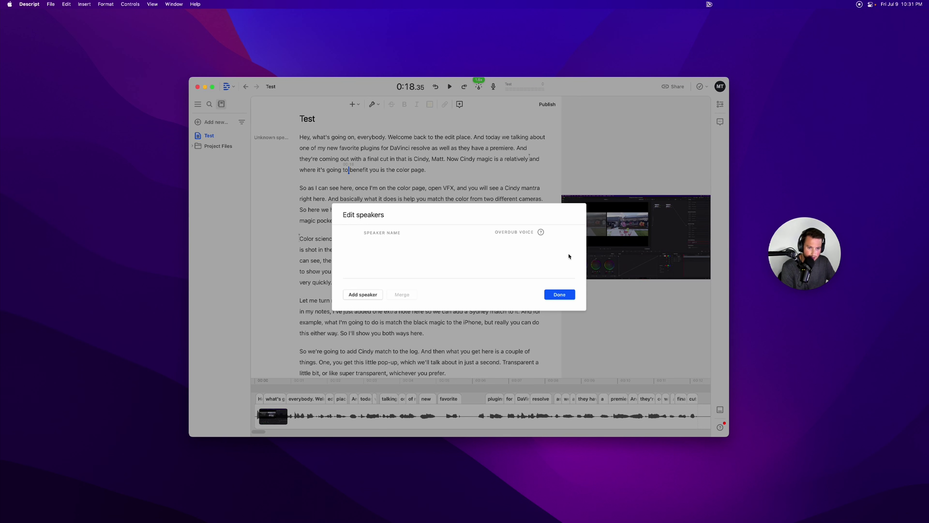
pyautogui.click(560, 295)
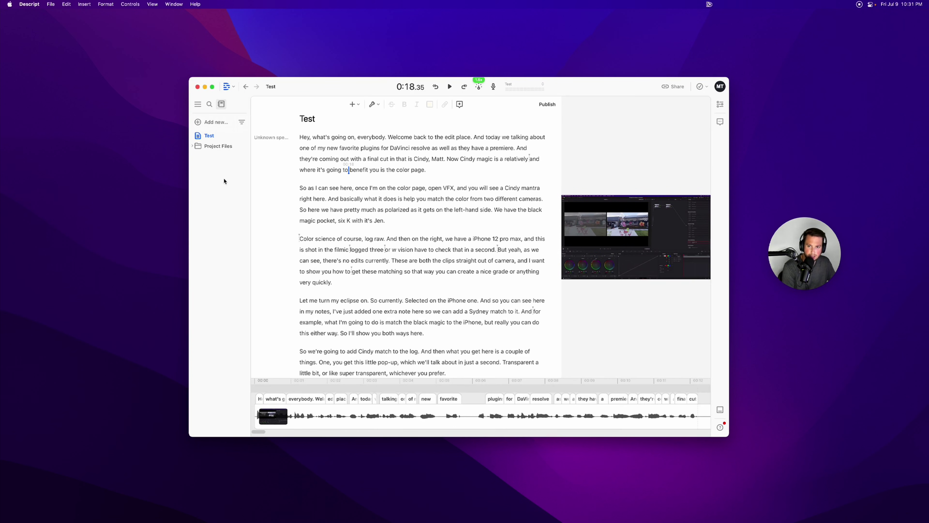
# Step: Leave the Test project, create a new Overdub voice in the initial focus drive and open its training script in the browser
pyautogui.click(246, 87)
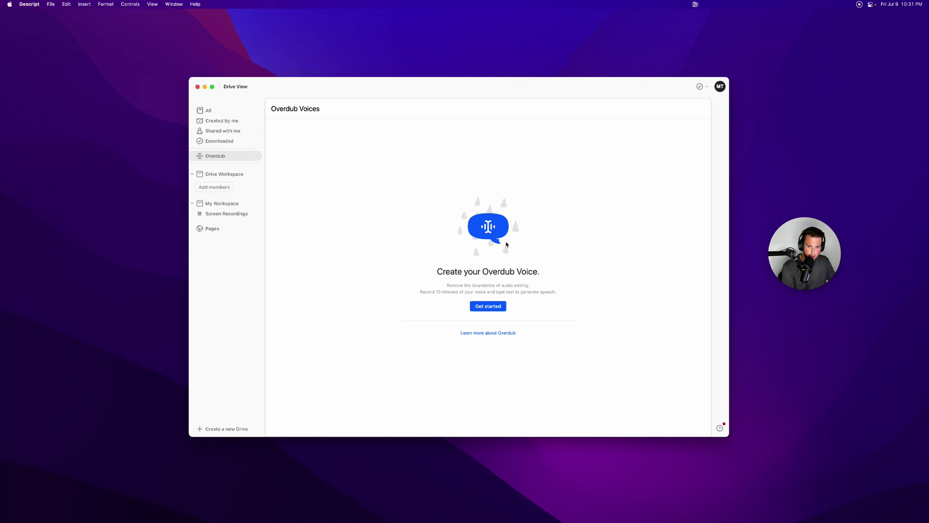
pyautogui.click(481, 304)
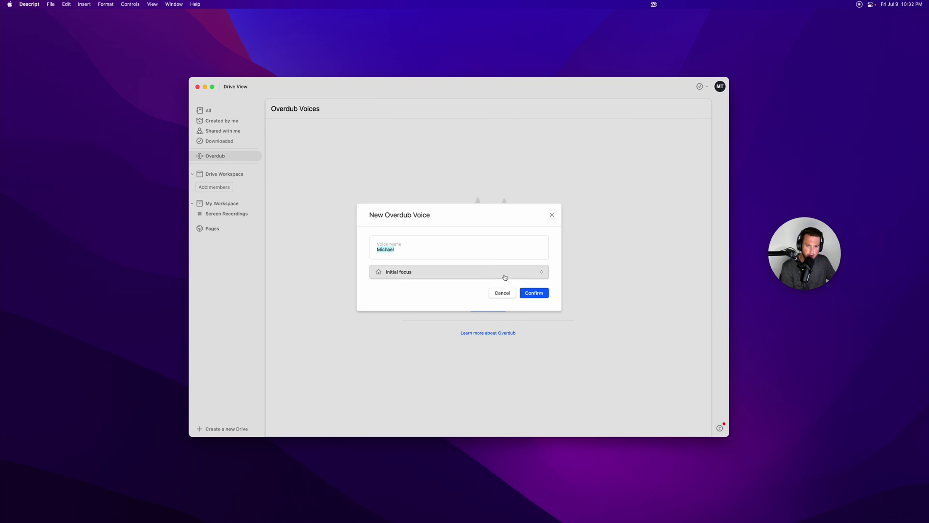
pyautogui.click(528, 294)
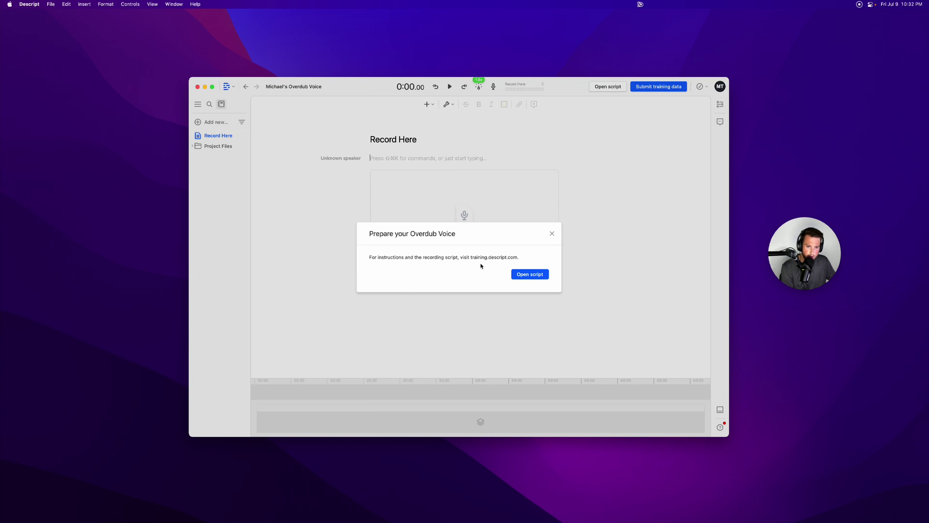
pyautogui.click(524, 275)
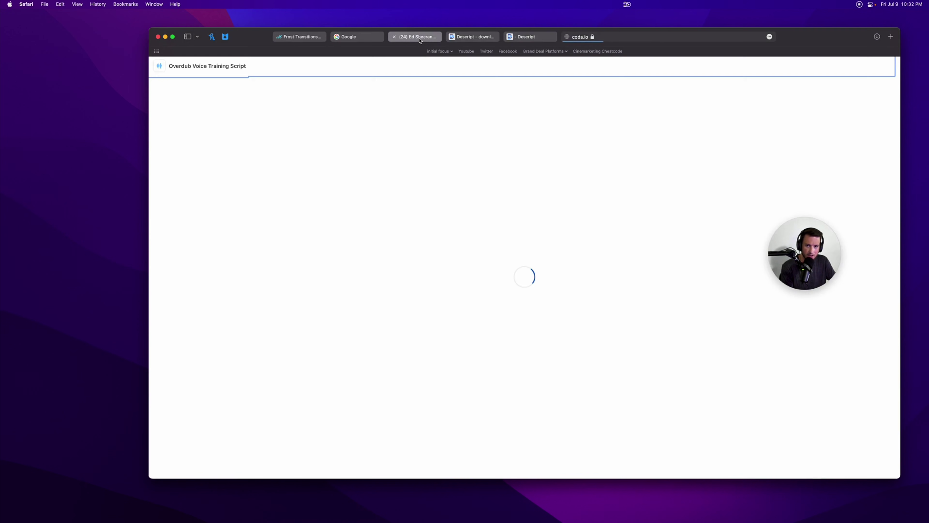
pyautogui.click(417, 36)
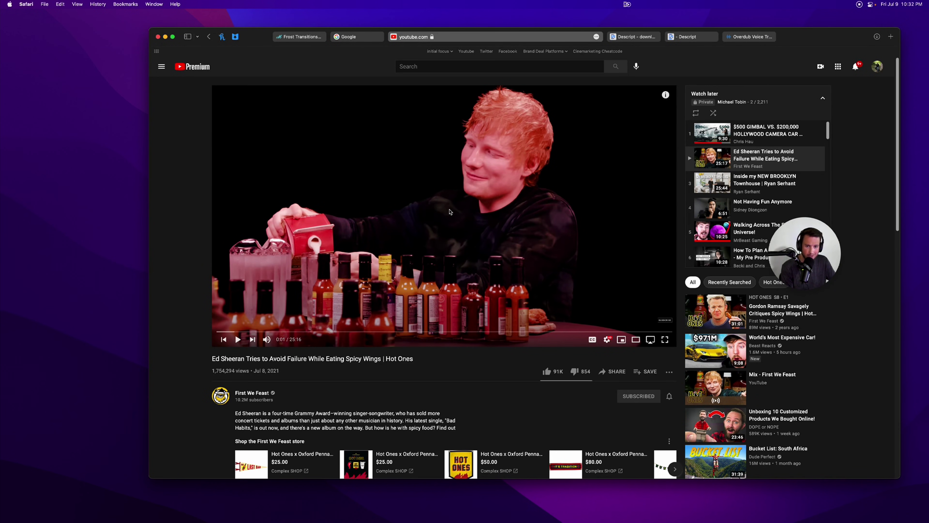
pyautogui.click(746, 36)
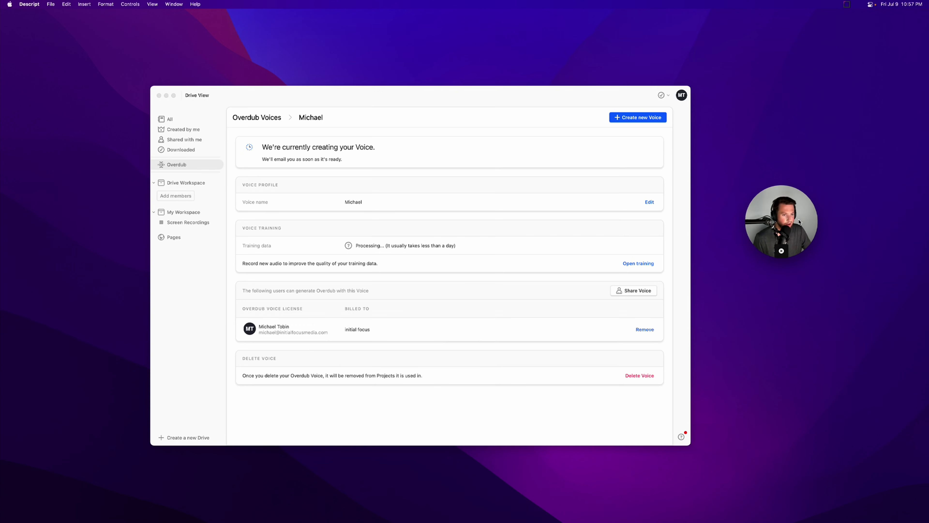
# Step: Switch to Safari and look through the Main Script section of the Overdub Voice Training Script
pyautogui.press('super+Tab')
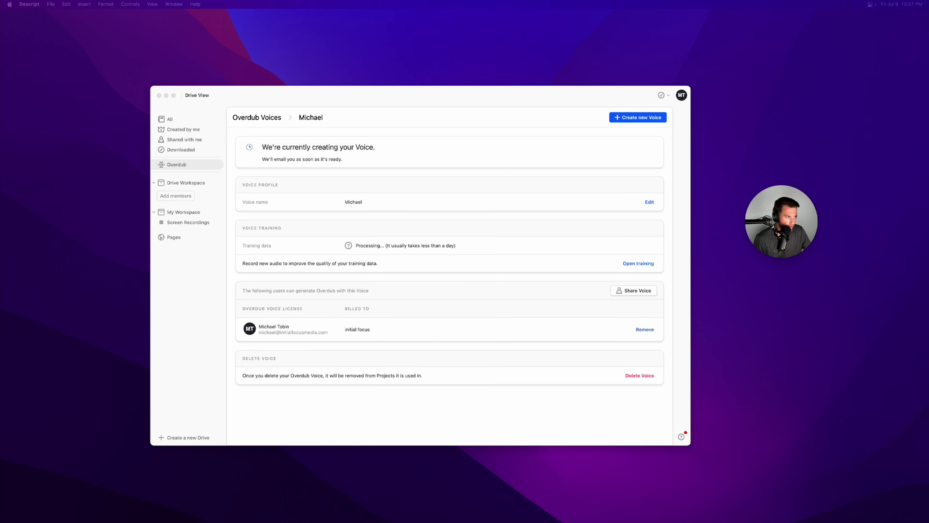
pyautogui.scroll(-10, 499, 196)
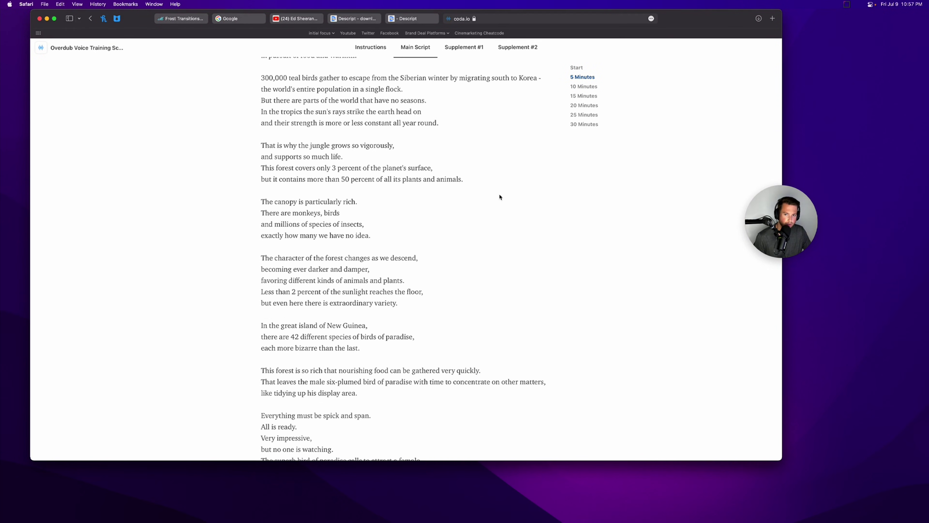
pyautogui.scroll(20, 499, 195)
pyautogui.scroll(-10, 499, 198)
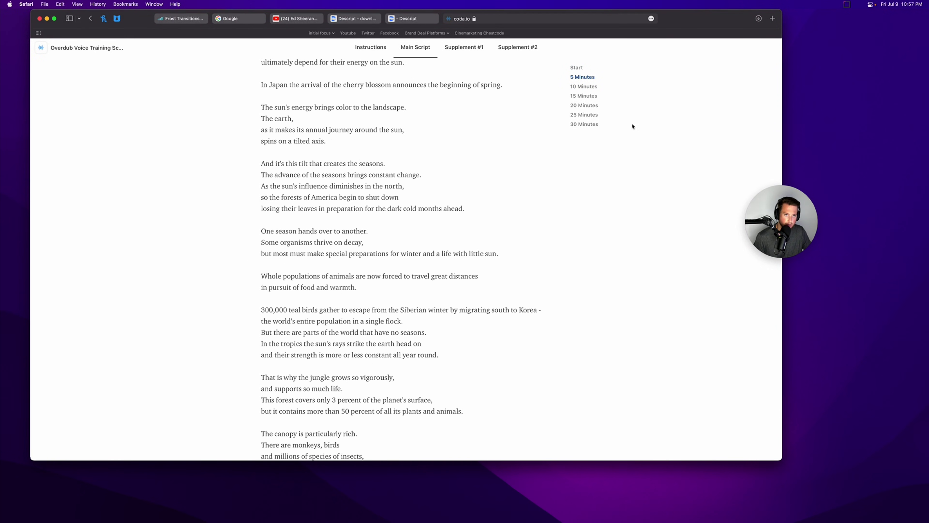
pyautogui.moveTo(698, 25); pyautogui.dragTo(928, 121)
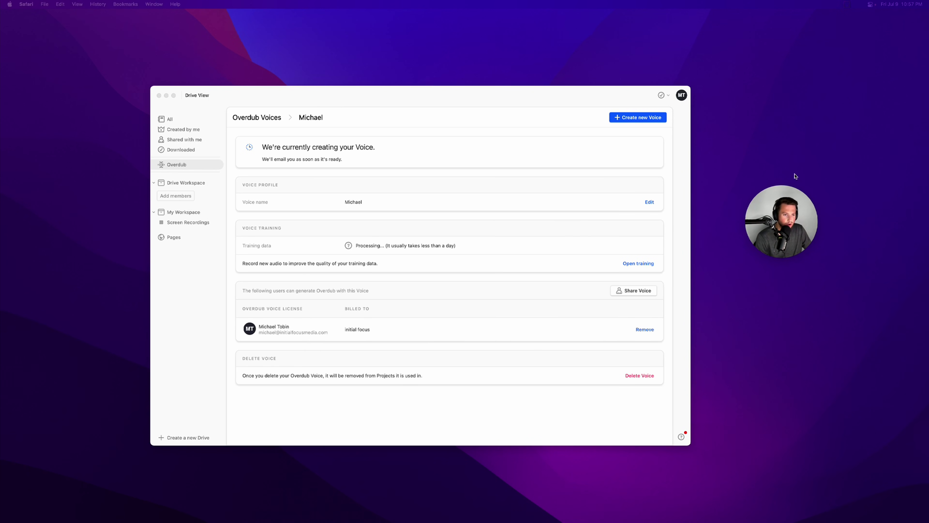
pyautogui.moveTo(806, 209)
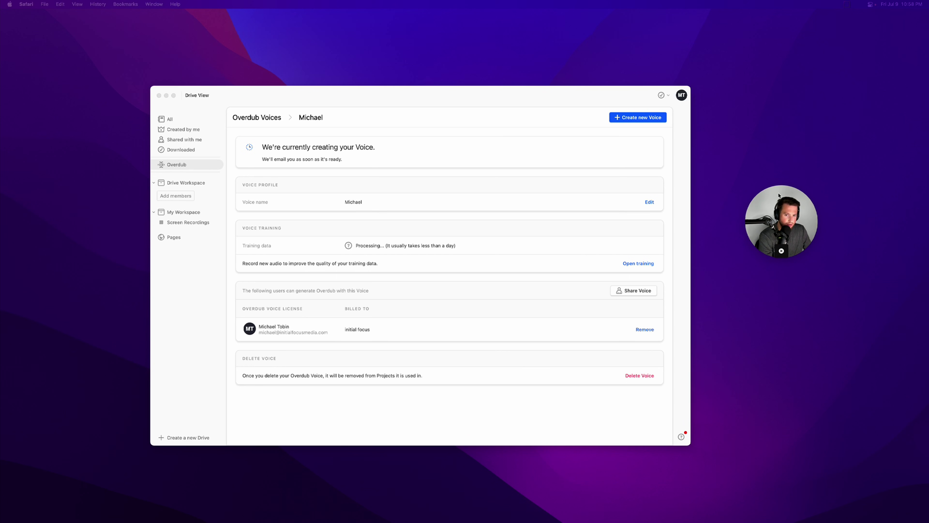
pyautogui.moveTo(778, 195); pyautogui.dragTo(751, 174)
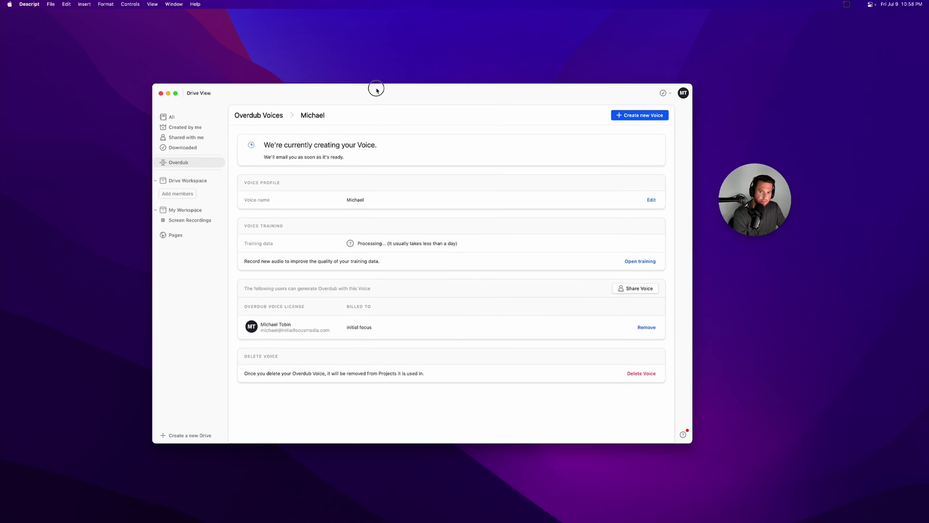
pyautogui.moveTo(375, 87); pyautogui.dragTo(343, 89)
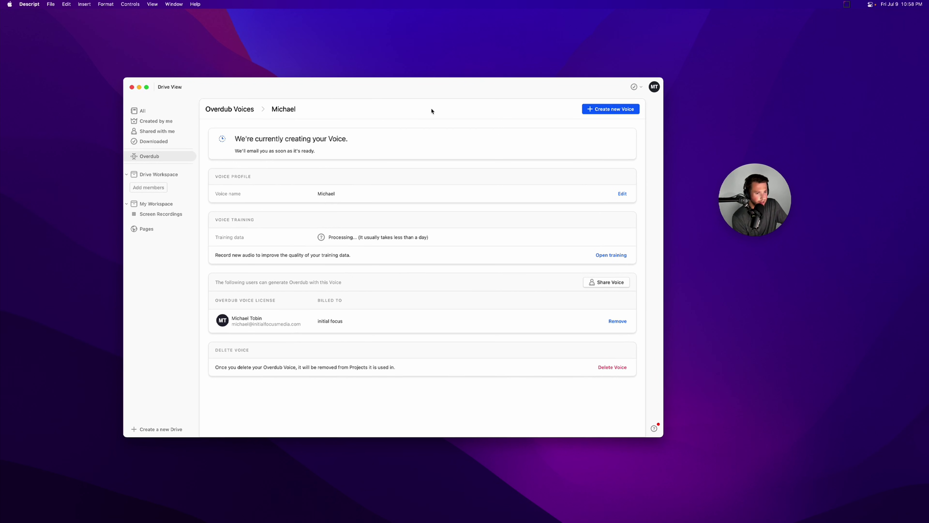
pyautogui.moveTo(431, 87); pyautogui.dragTo(435, 95)
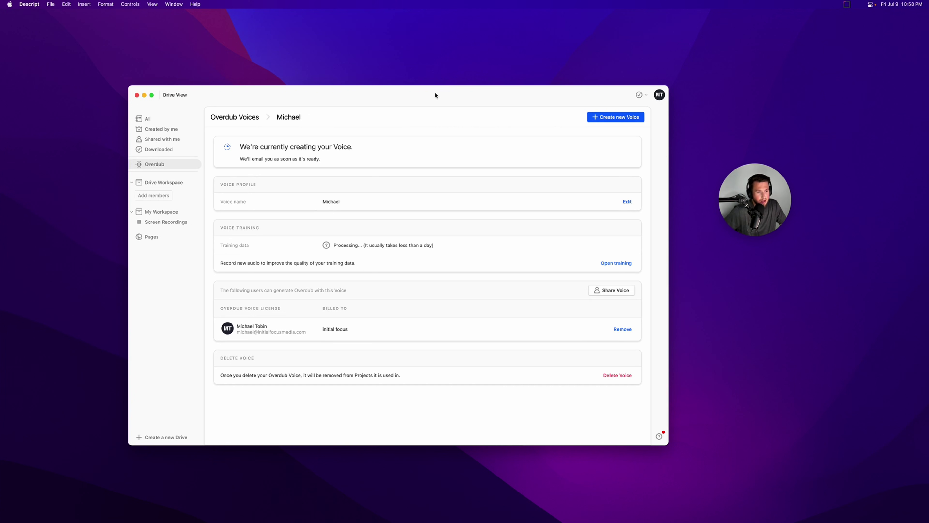
pyautogui.moveTo(435, 95); pyautogui.dragTo(452, 67)
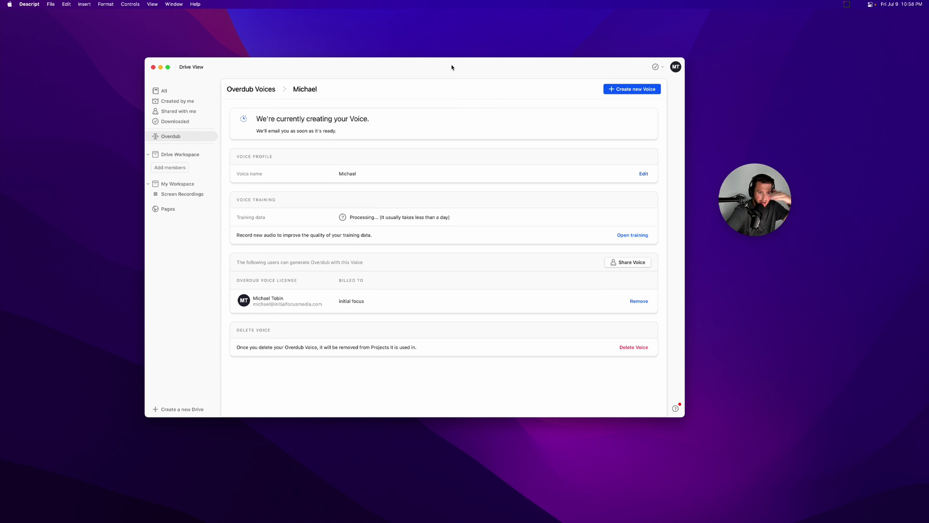
pyautogui.moveTo(452, 67); pyautogui.dragTo(455, 70)
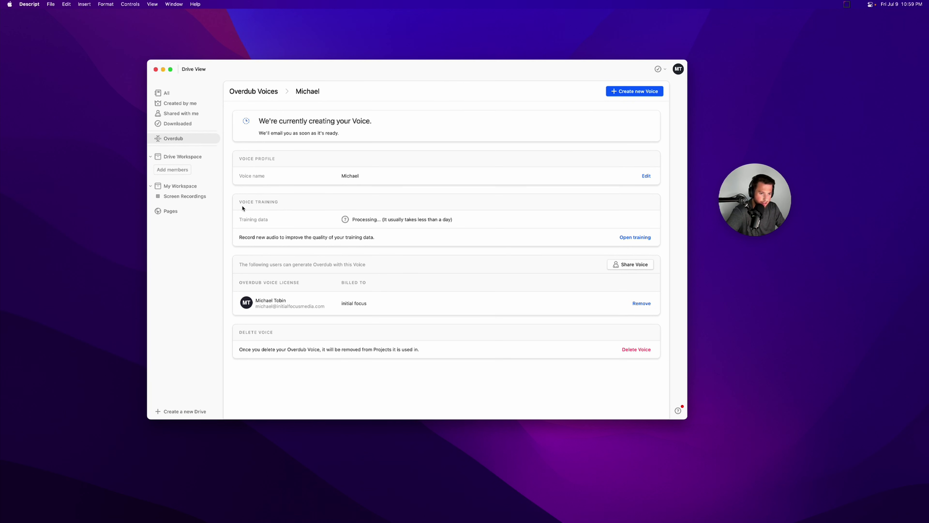
pyautogui.moveTo(375, 73); pyautogui.dragTo(337, 59)
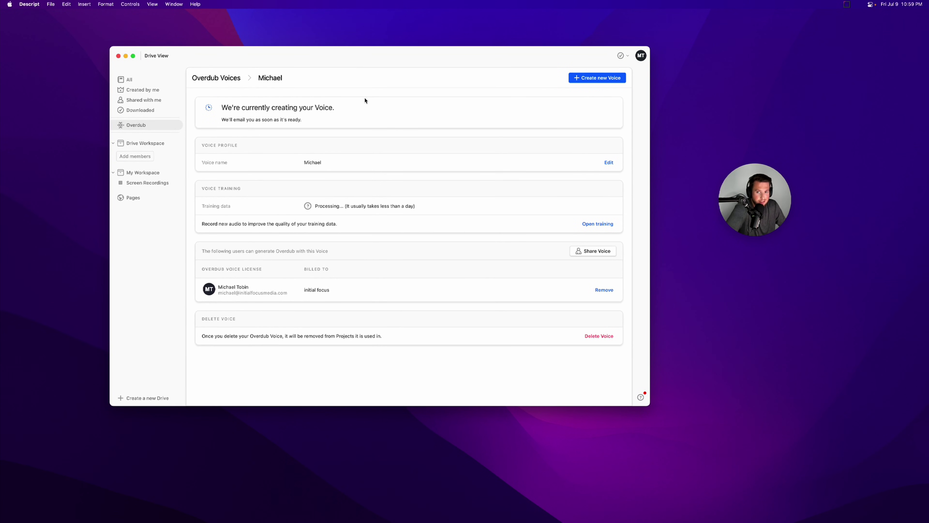
pyautogui.moveTo(357, 55); pyautogui.dragTo(363, 64)
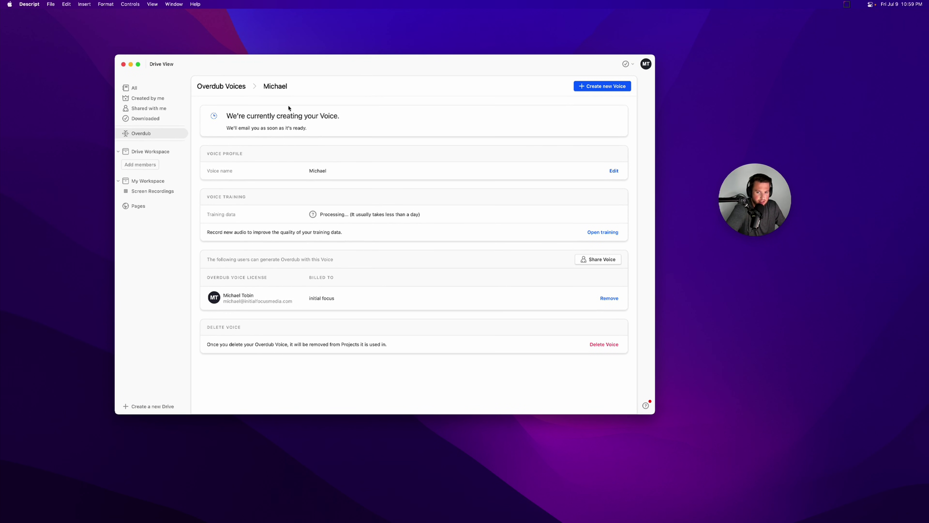
# Step: View the list of Overdub voices and reopen the details of the newly created voice
pyautogui.click(232, 88)
pyautogui.click(263, 126)
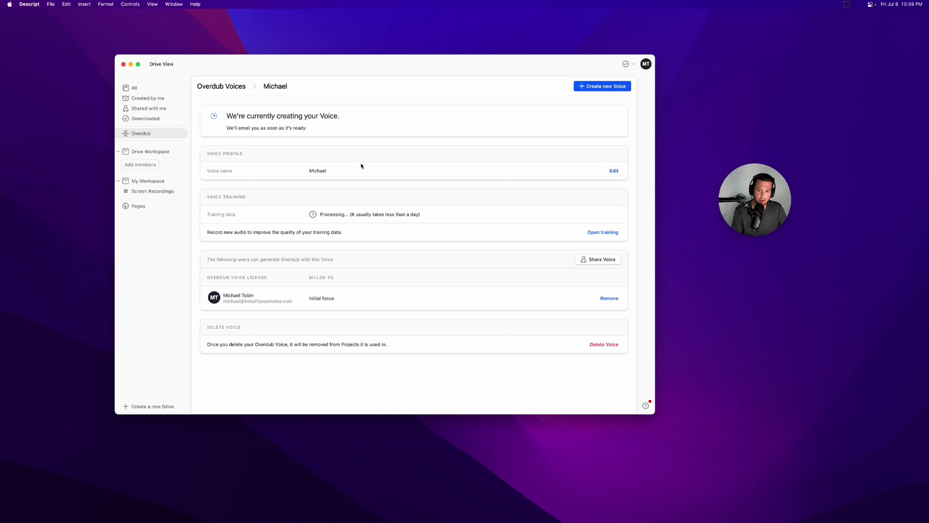
pyautogui.click(234, 87)
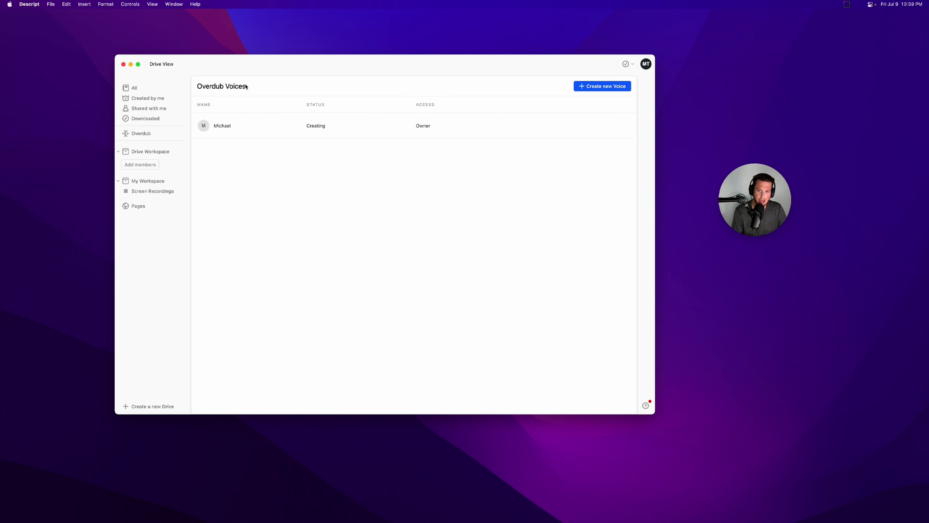
pyautogui.click(278, 126)
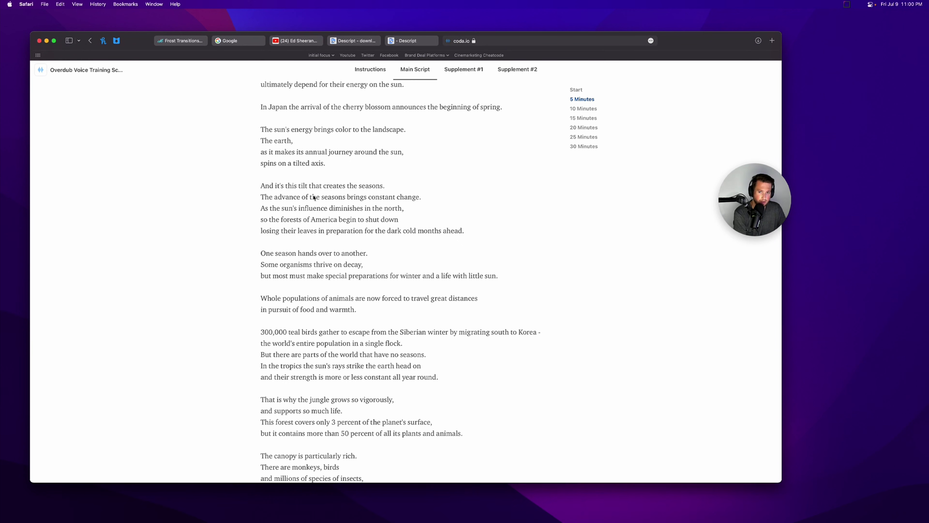
# Step: Look over earlier passages of the Overdub training script in Safari and return to Descript
pyautogui.scroll(5, 324, 199)
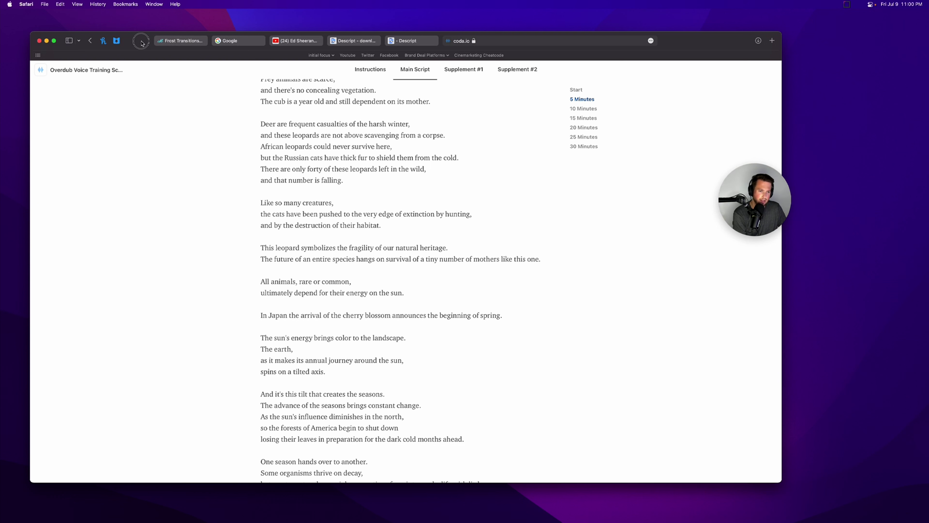
pyautogui.moveTo(142, 42); pyautogui.dragTo(148, 47)
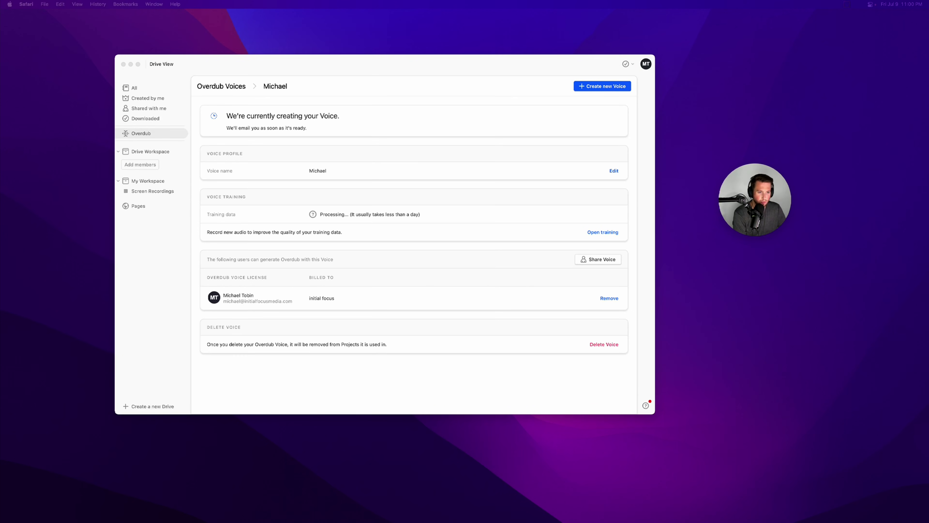
pyautogui.moveTo(444, 68); pyautogui.dragTo(456, 71)
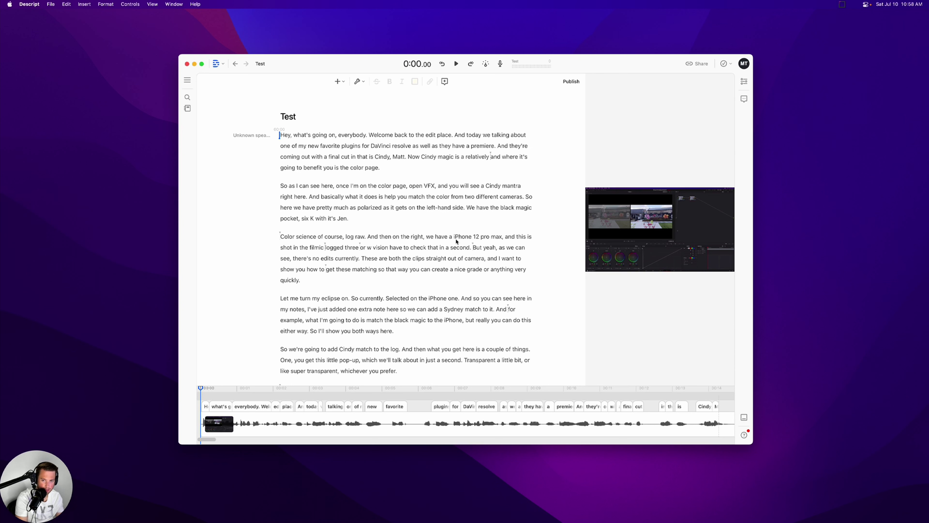
# Step: Assign the custom Overdub voice as the transcript's unknown speaker and play the phrase "we have a iPhone 12 pro max"
pyautogui.click(249, 135)
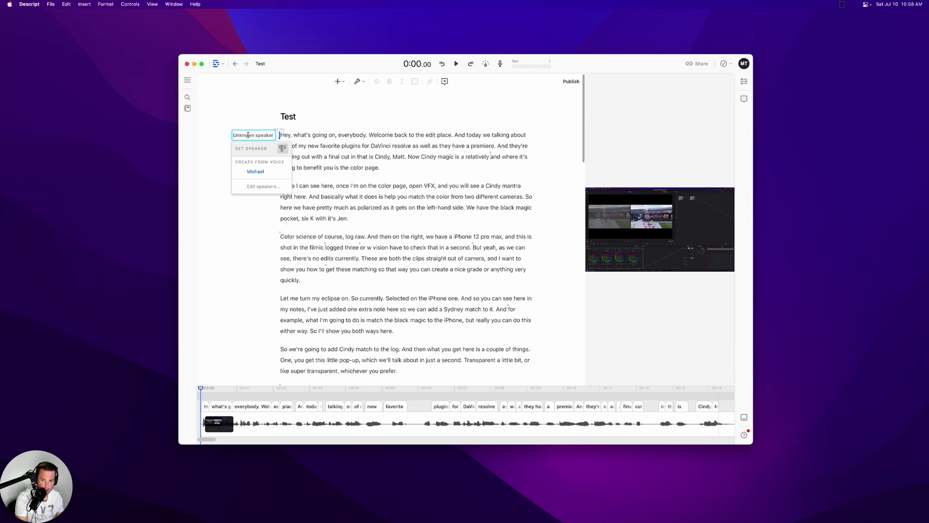
pyautogui.click(254, 171)
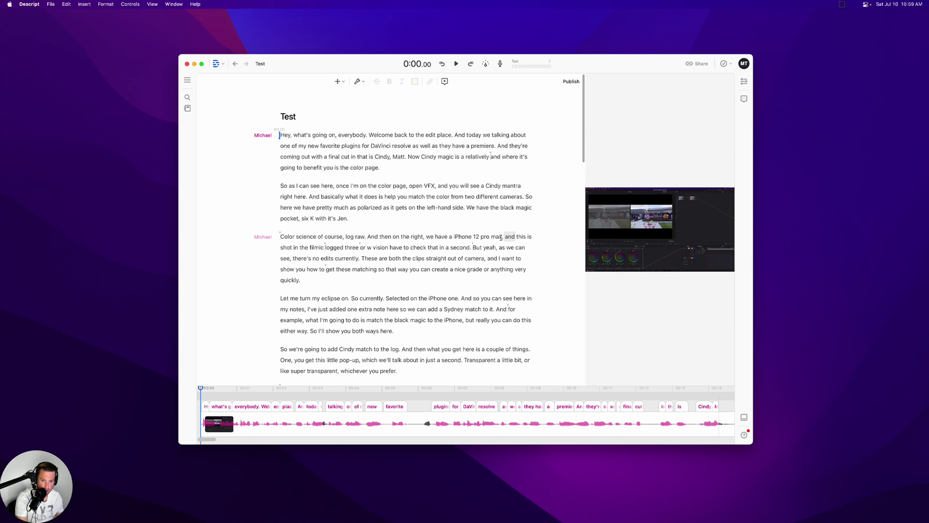
pyautogui.moveTo(501, 238); pyautogui.dragTo(453, 235)
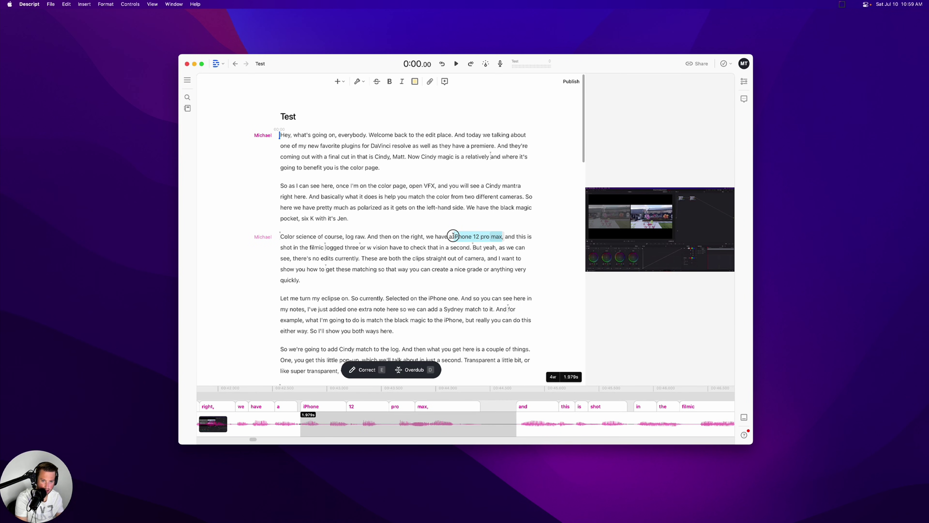
pyautogui.click(424, 236)
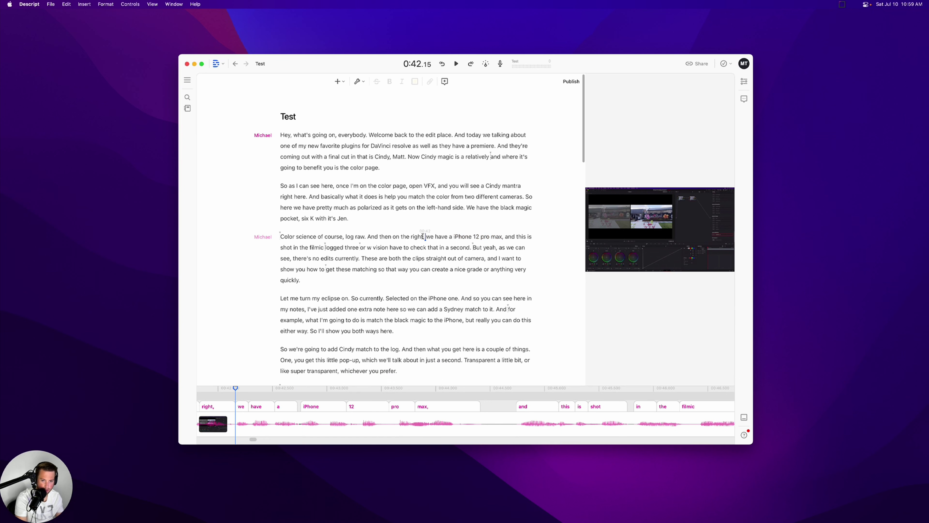
pyautogui.press('space')
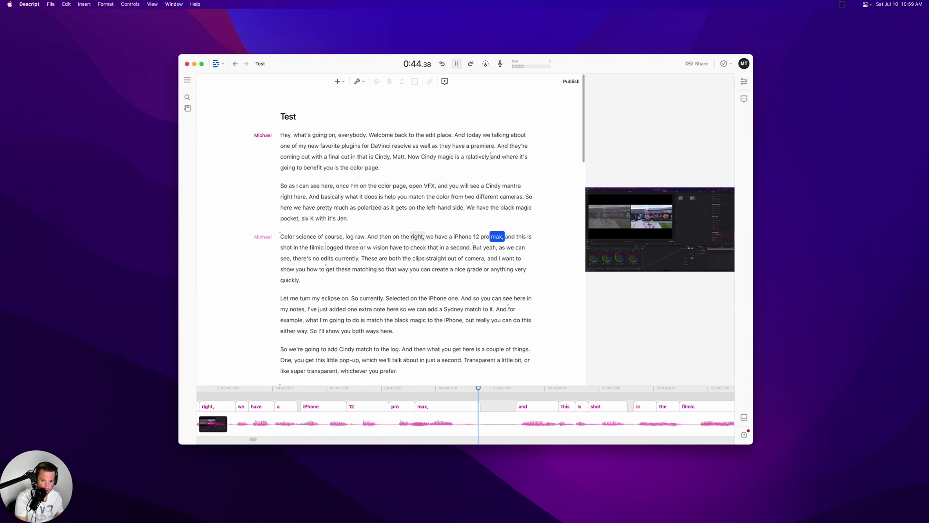
pyautogui.click(503, 236)
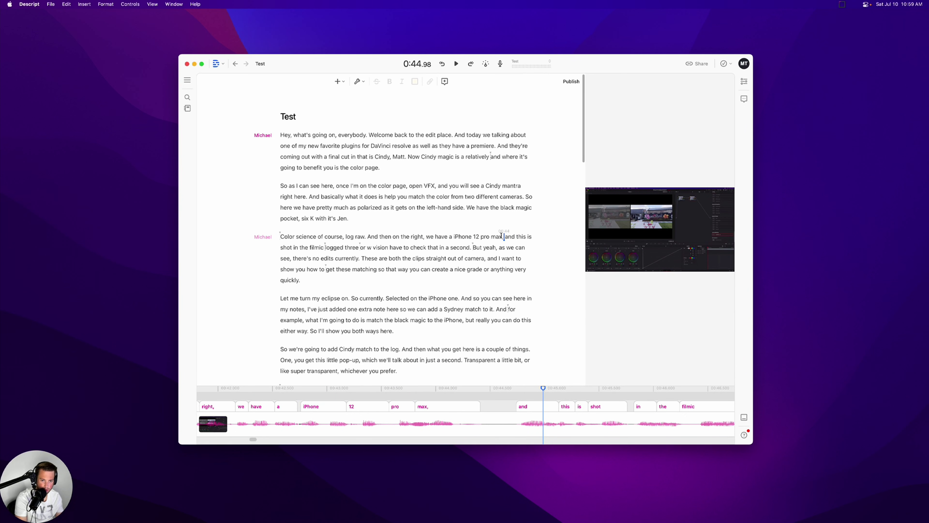
# Step: Replace "iPhone 12 pro max" in the third paragraph with an Overdub reading "OnePlus 9 Pro"
pyautogui.moveTo(501, 236); pyautogui.dragTo(455, 234)
pyautogui.click(337, 81)
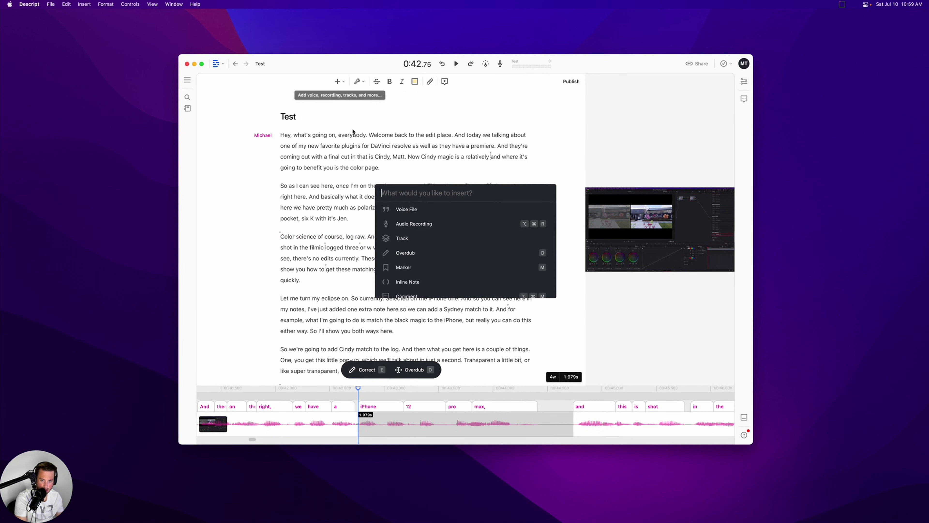
pyautogui.click(428, 252)
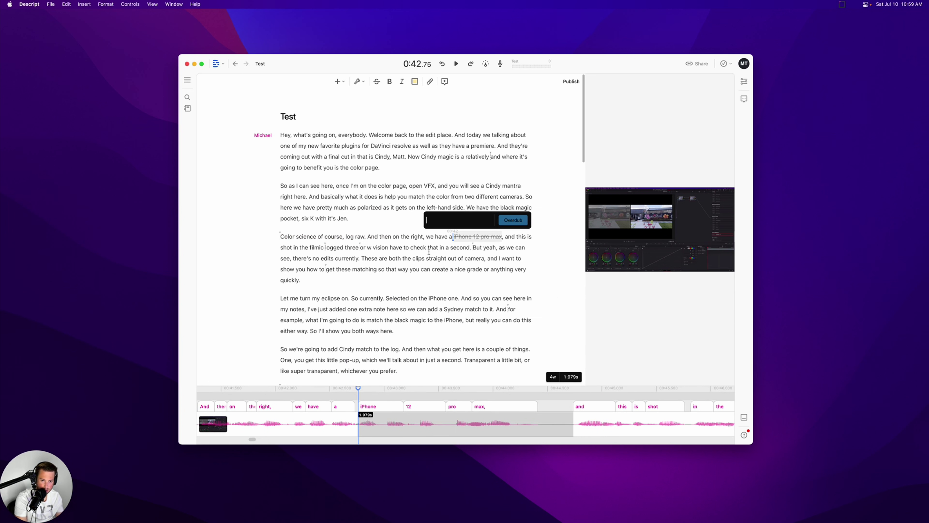
pyautogui.write('OneP')
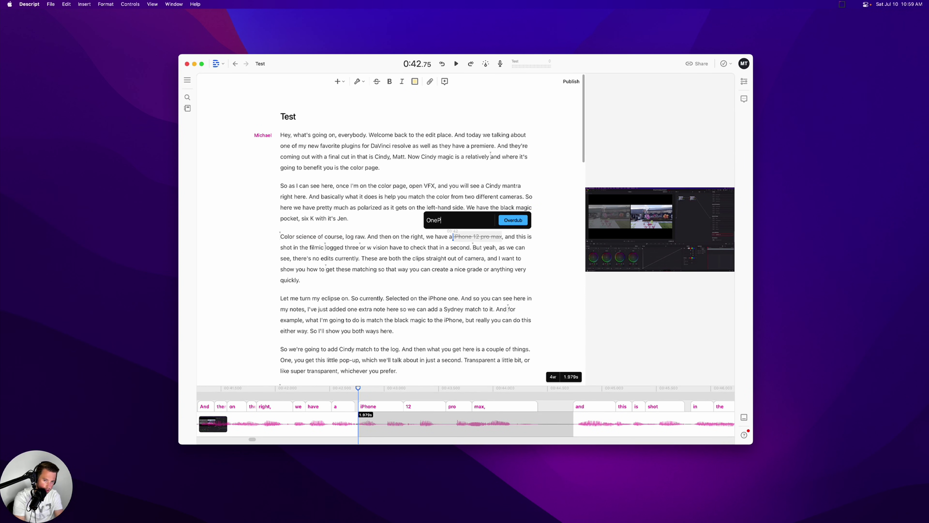
pyautogui.write('lus 9 Pro')
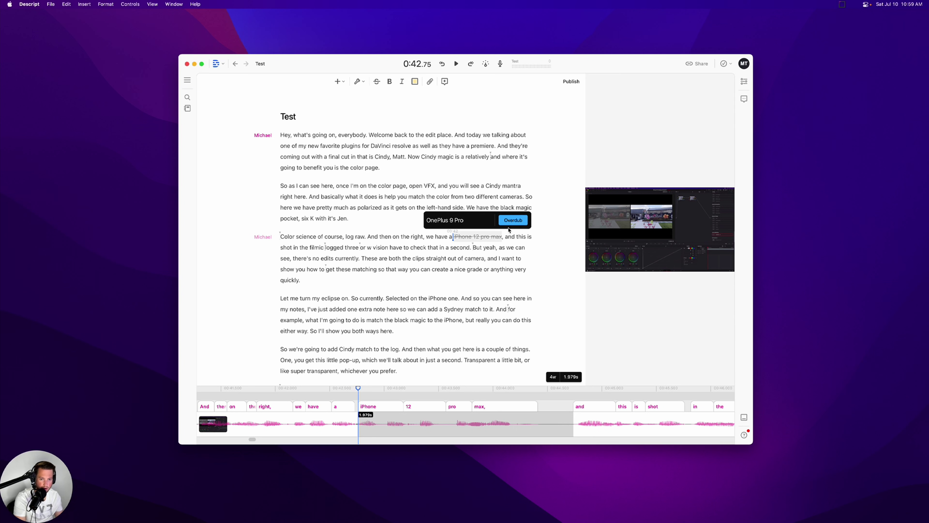
pyautogui.click(512, 221)
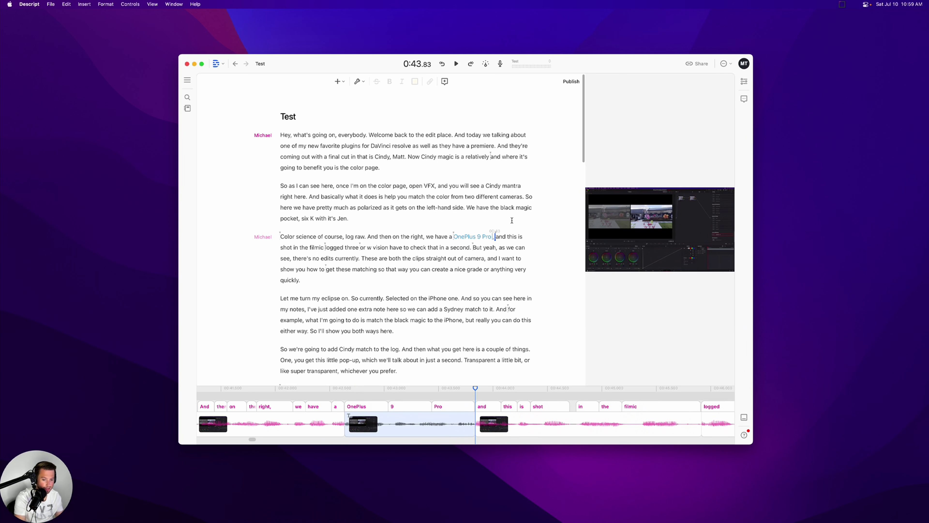
# Step: Play back the third paragraph through the overdubbed "OnePlus 9 Pro" phrase, repeat it from "science", and return to the transcript's beginning
pyautogui.click(320, 236)
pyautogui.press('space')
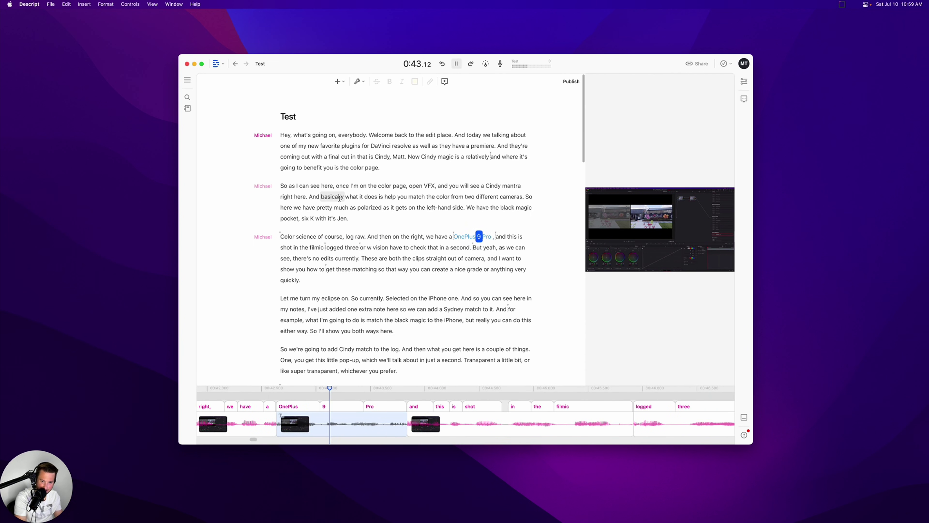
pyautogui.press('space')
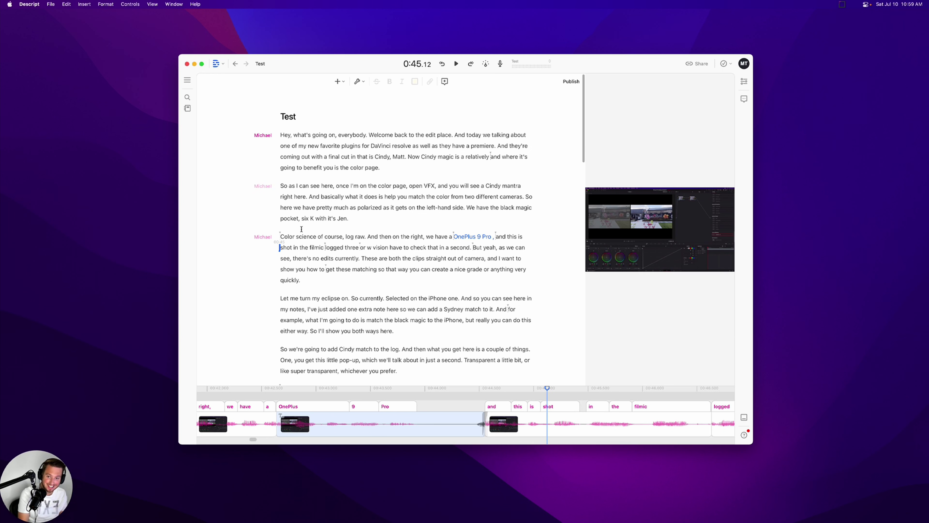
pyautogui.click(296, 237)
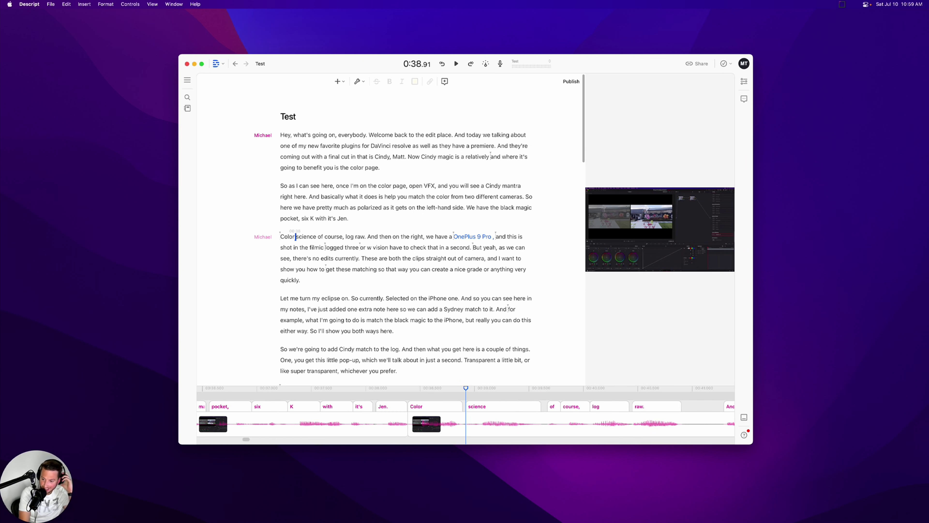
pyautogui.press('space')
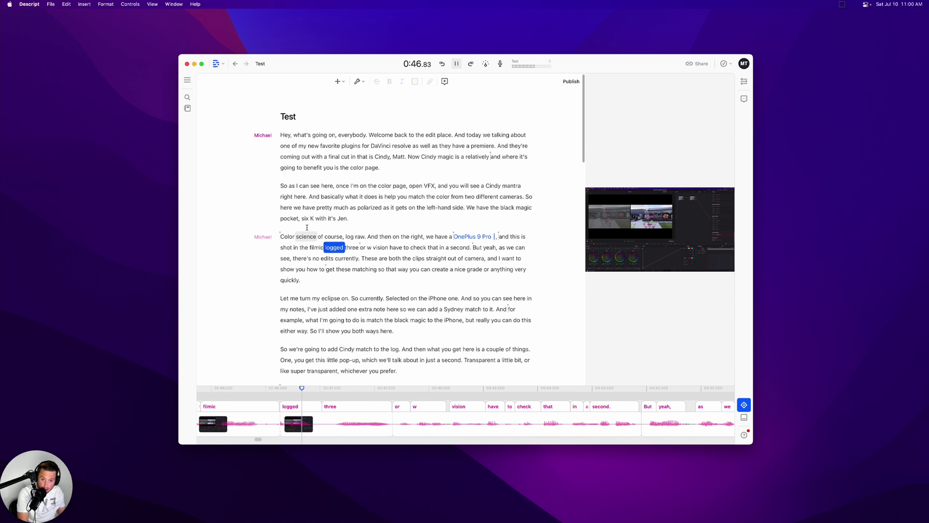
pyautogui.press('space')
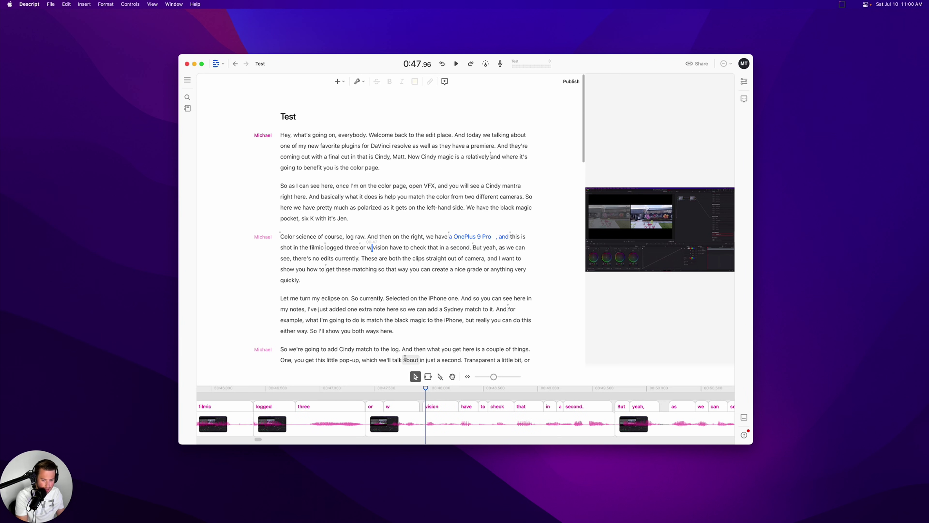
pyautogui.press('super+Up')
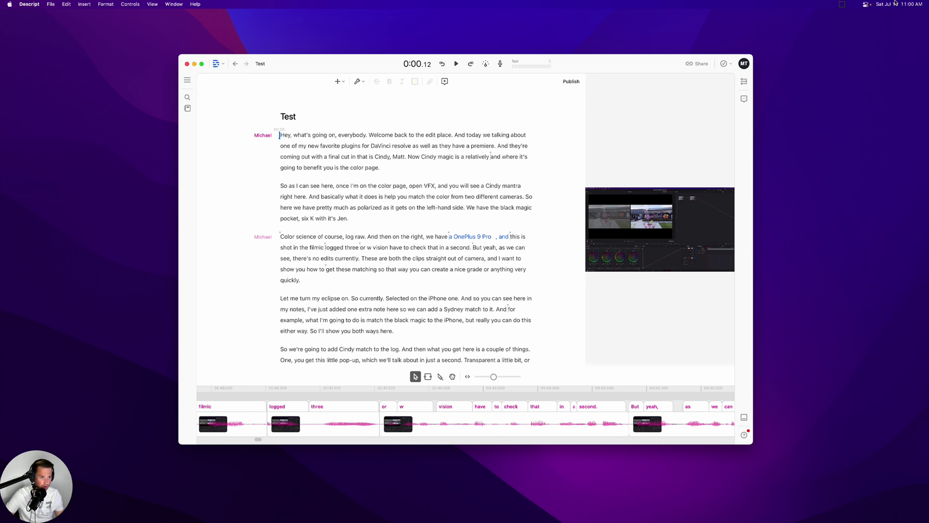
# Step: Leave the Overdub voice details and open the Test project from the list of all projects
pyautogui.moveTo(894, 3)
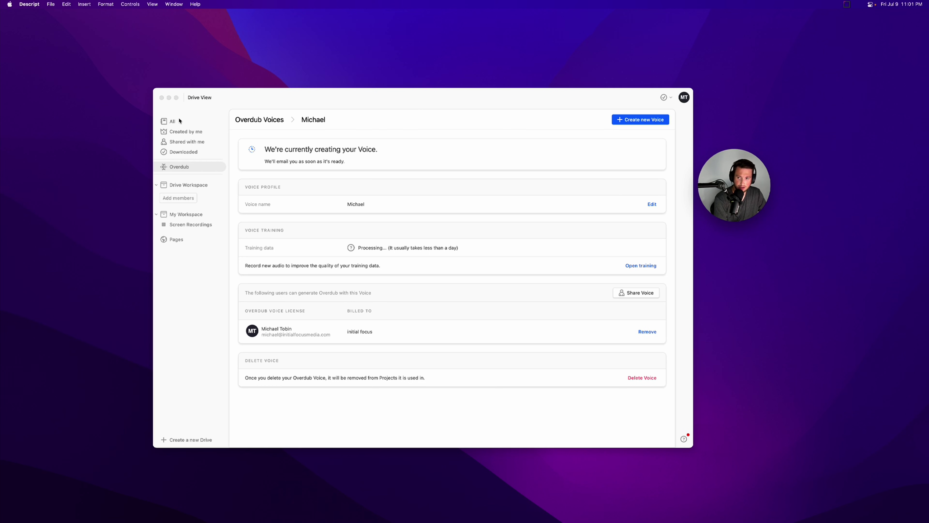
pyautogui.click(193, 125)
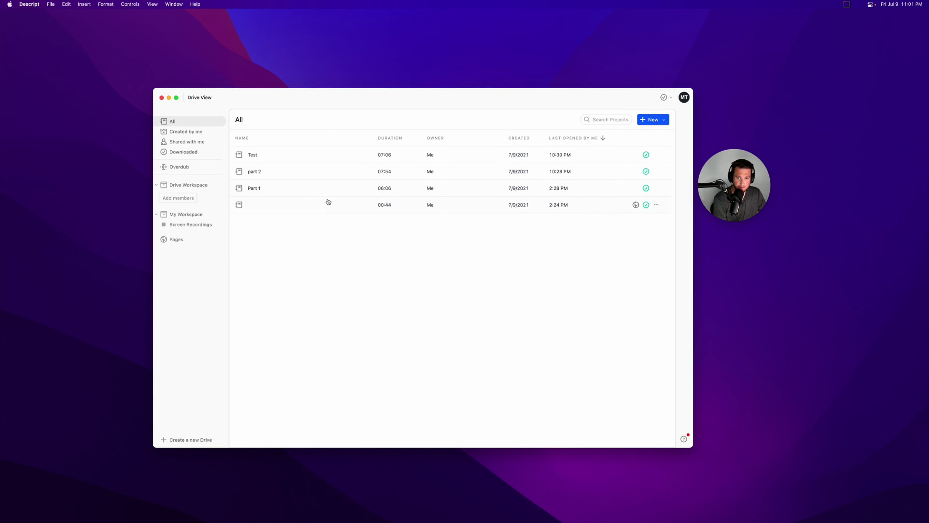
pyautogui.click(285, 158)
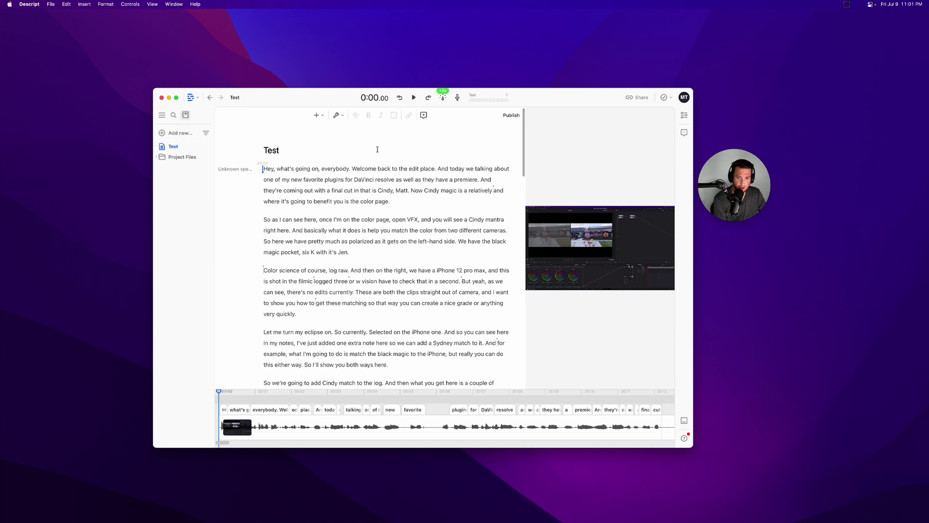
# Step: Examine the Test project's access settings and export options, including the Final Cut Pro X (.fcpxml) timeline export settings
pyautogui.click(637, 97)
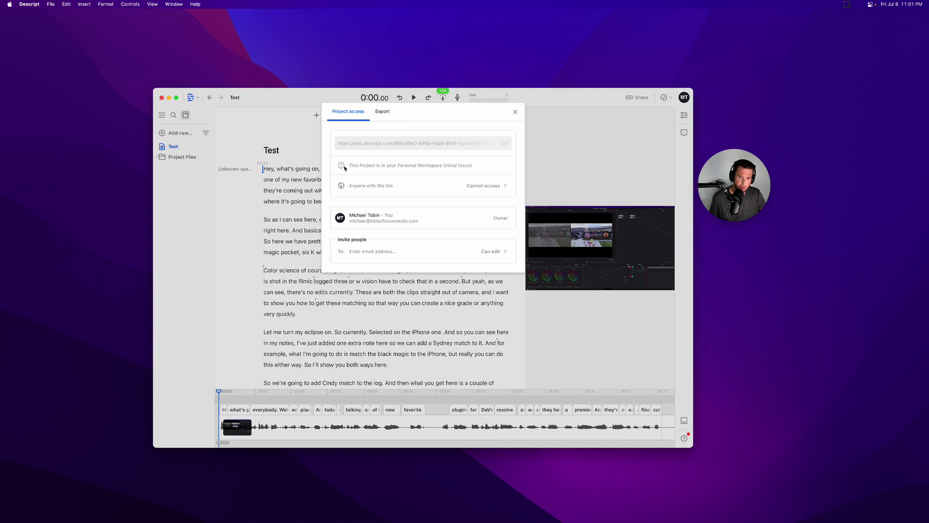
pyautogui.click(382, 112)
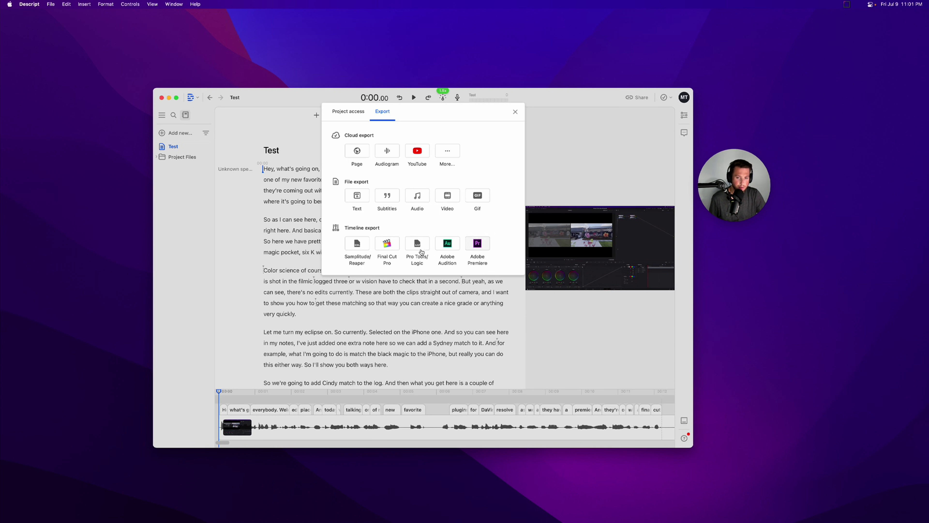
pyautogui.click(386, 243)
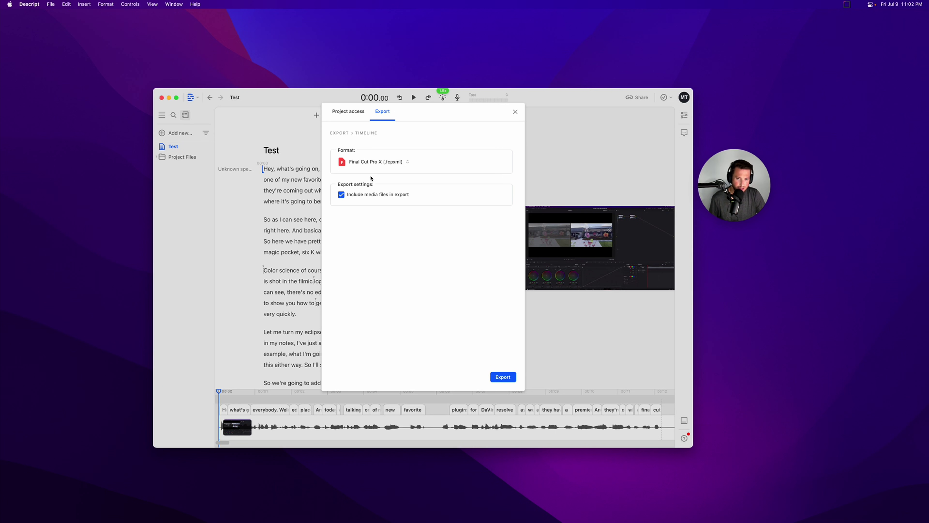
pyautogui.press('shift+super+a')
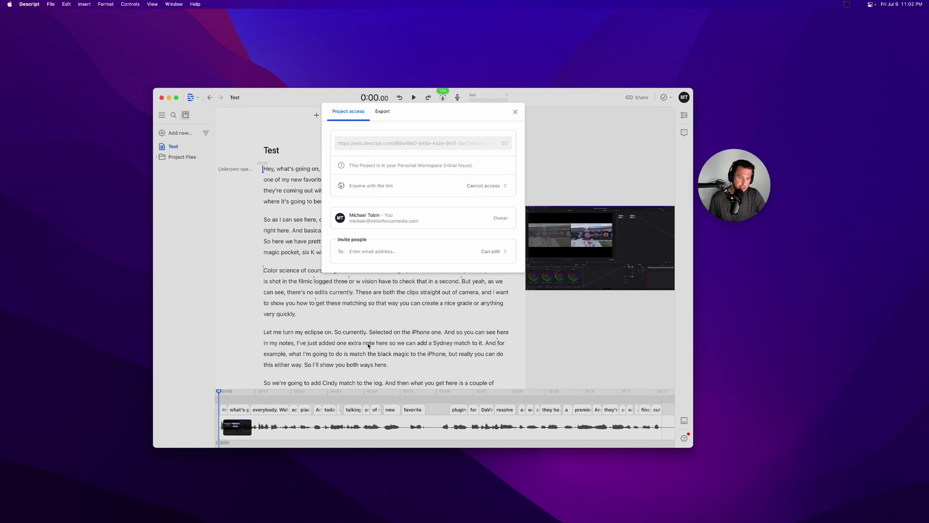
pyautogui.click(382, 112)
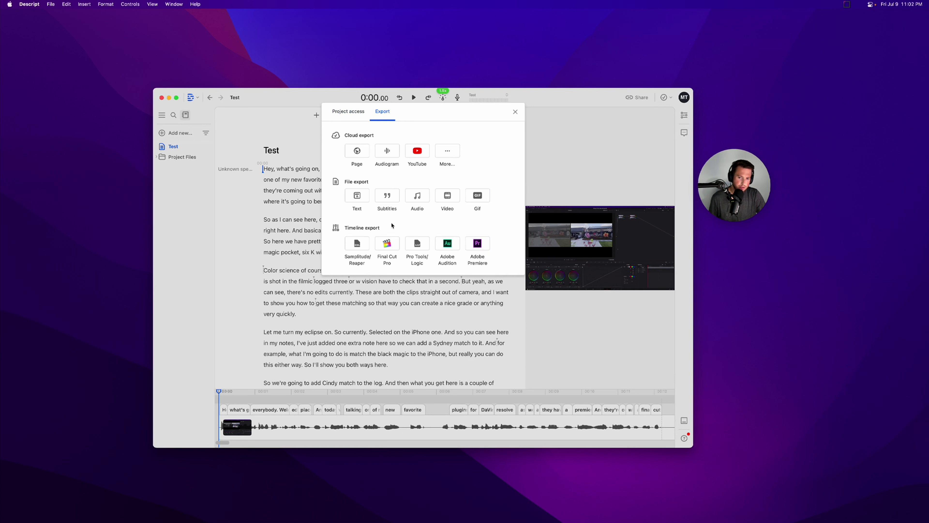